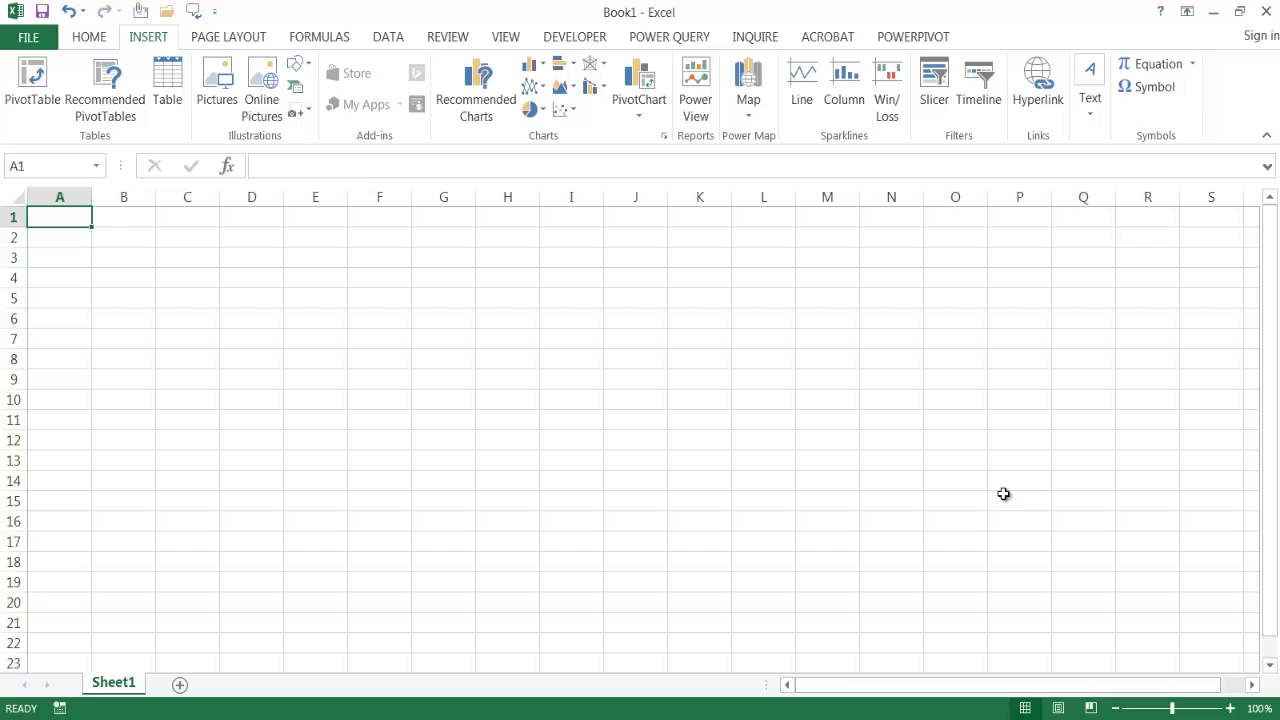
Type '* Item1' and '* Item2' as two separate lines inside cell A1.
type("*")
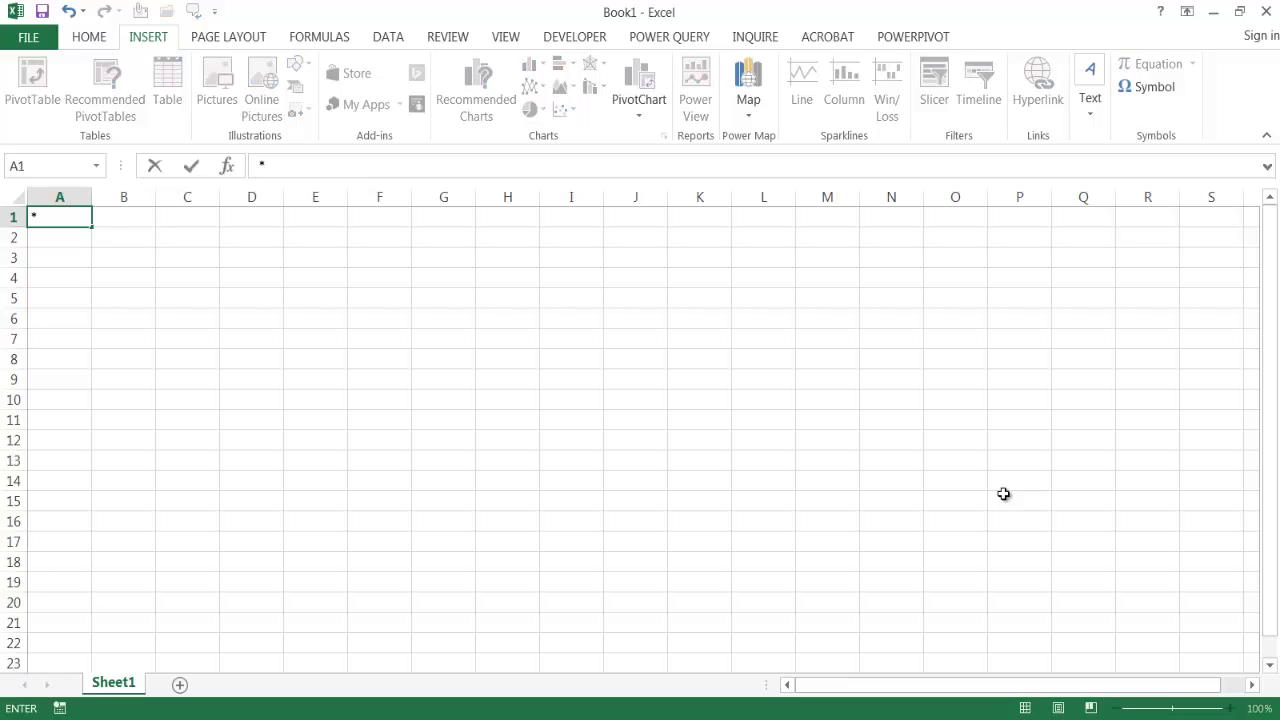
type(" Item")
type("1")
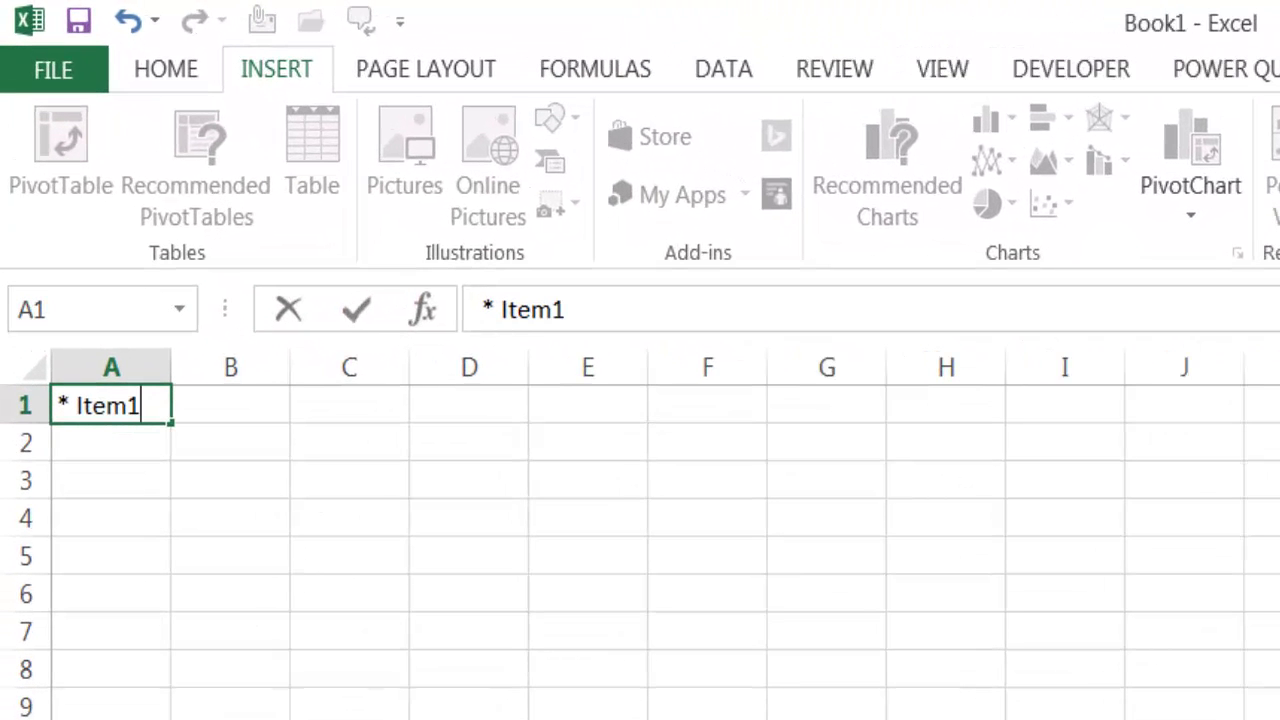
key("alt+Return")
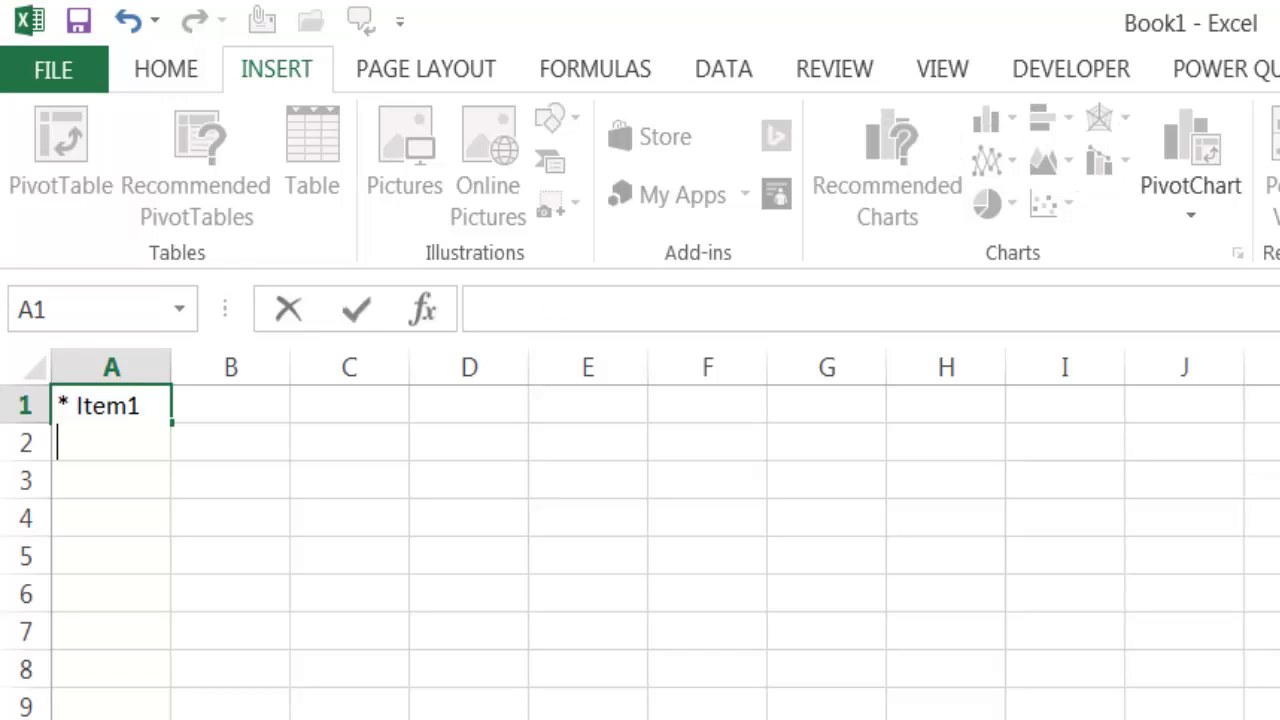
type("* Item")
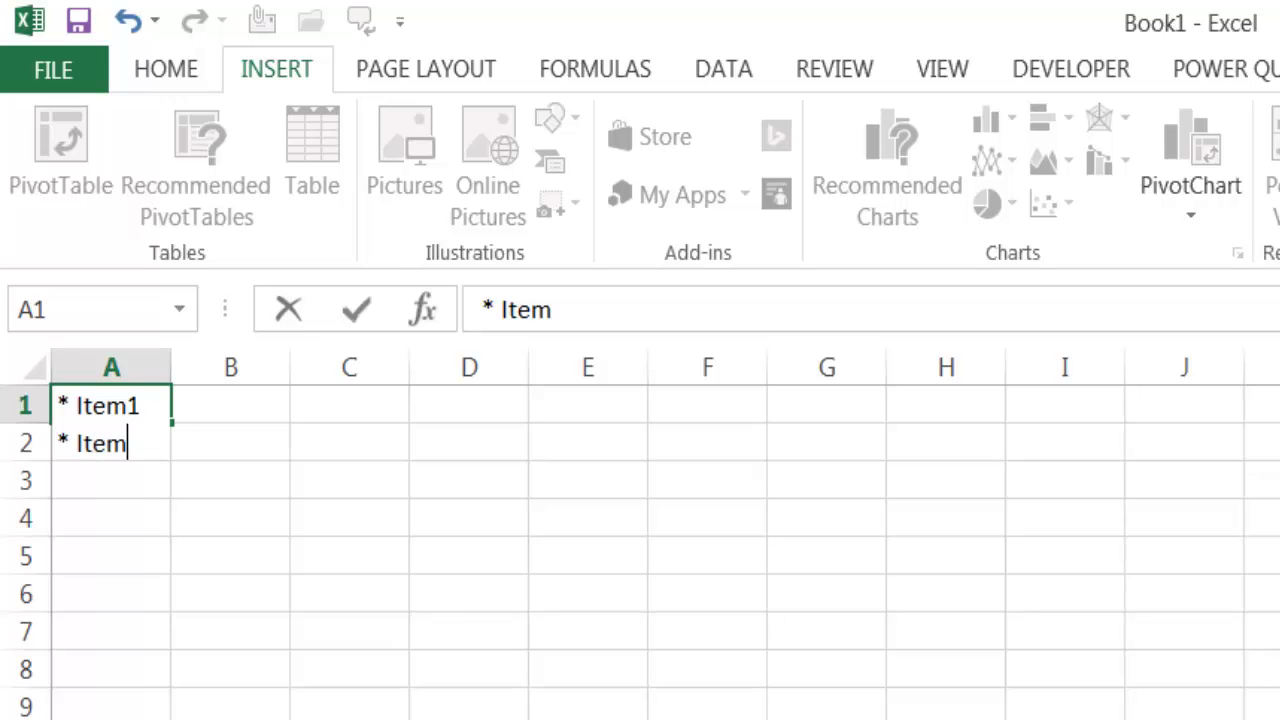
type("2")
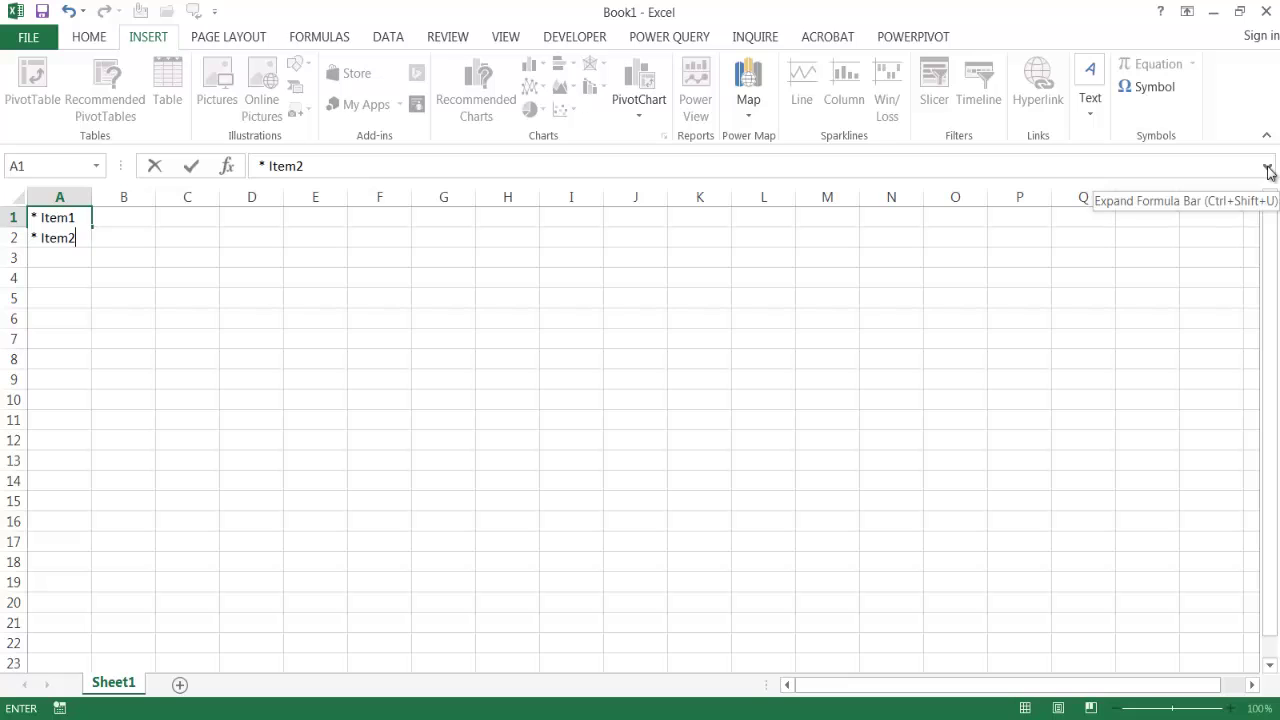
Add a third line '* Item3' to cell A1, commit it, then select cell B1.
left_click(1268, 170)
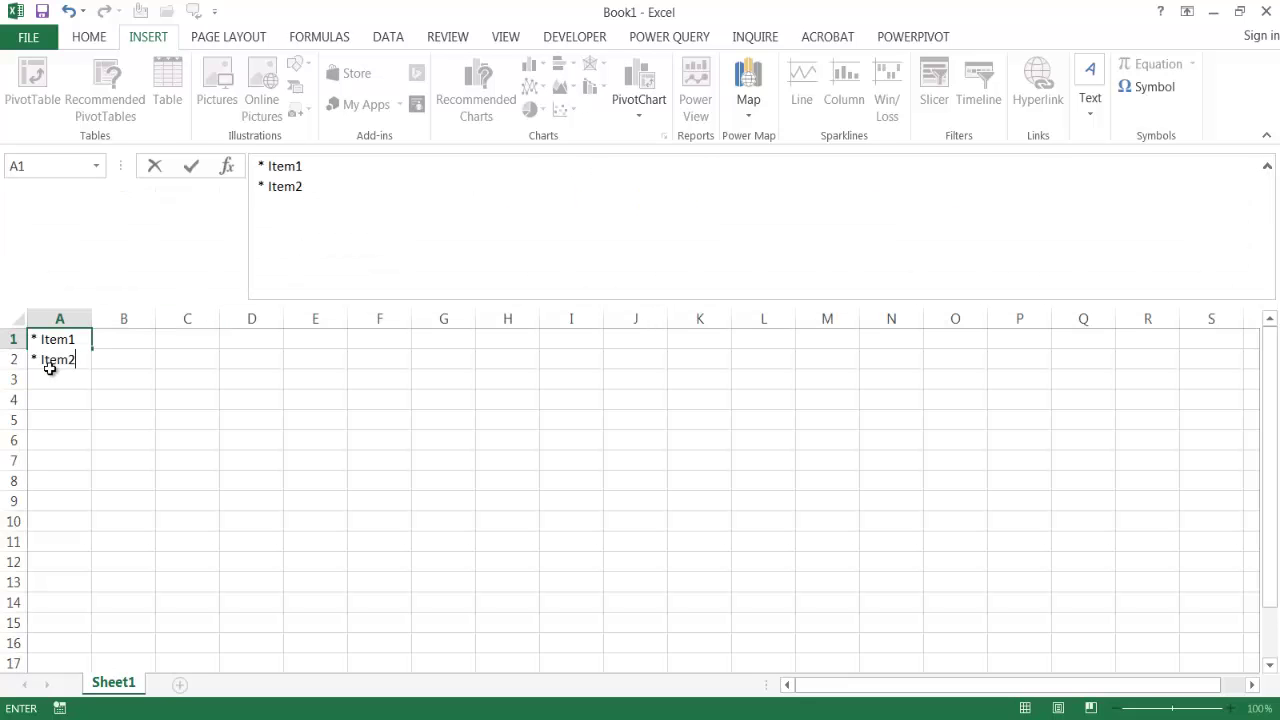
left_click(323, 186)
key("alt+Return")
type("* Item")
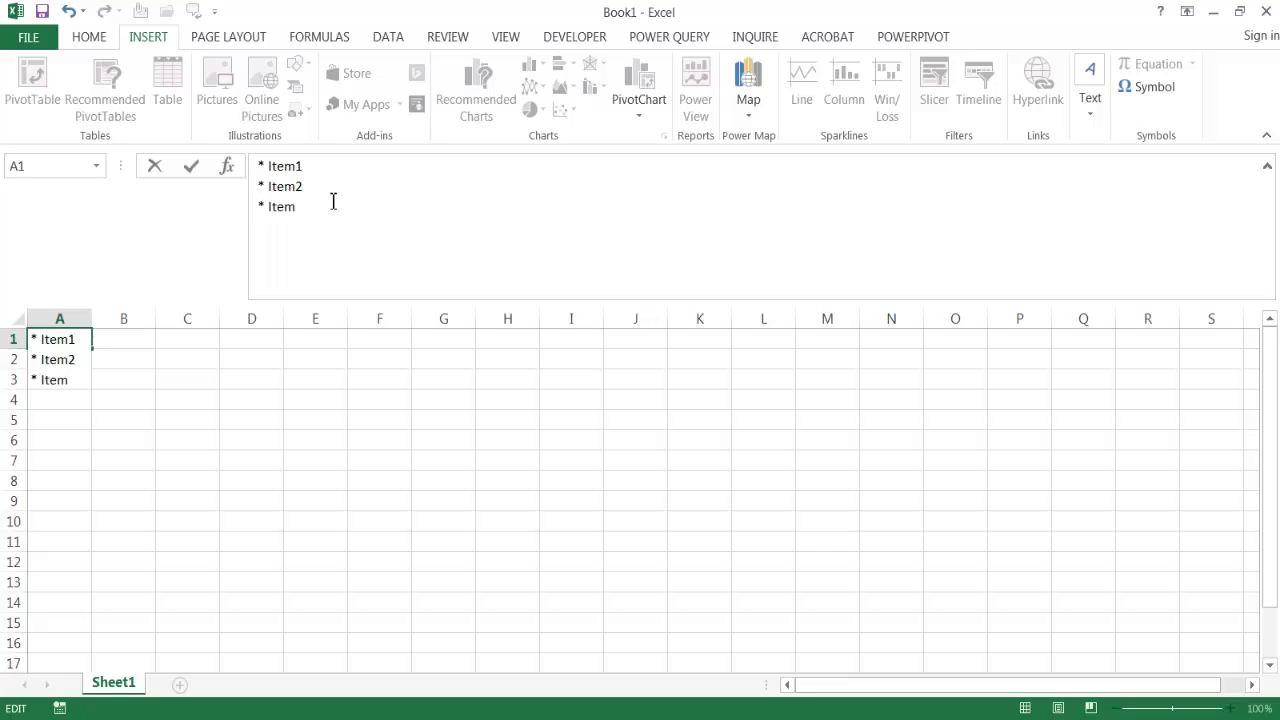
type("3")
key("Return")
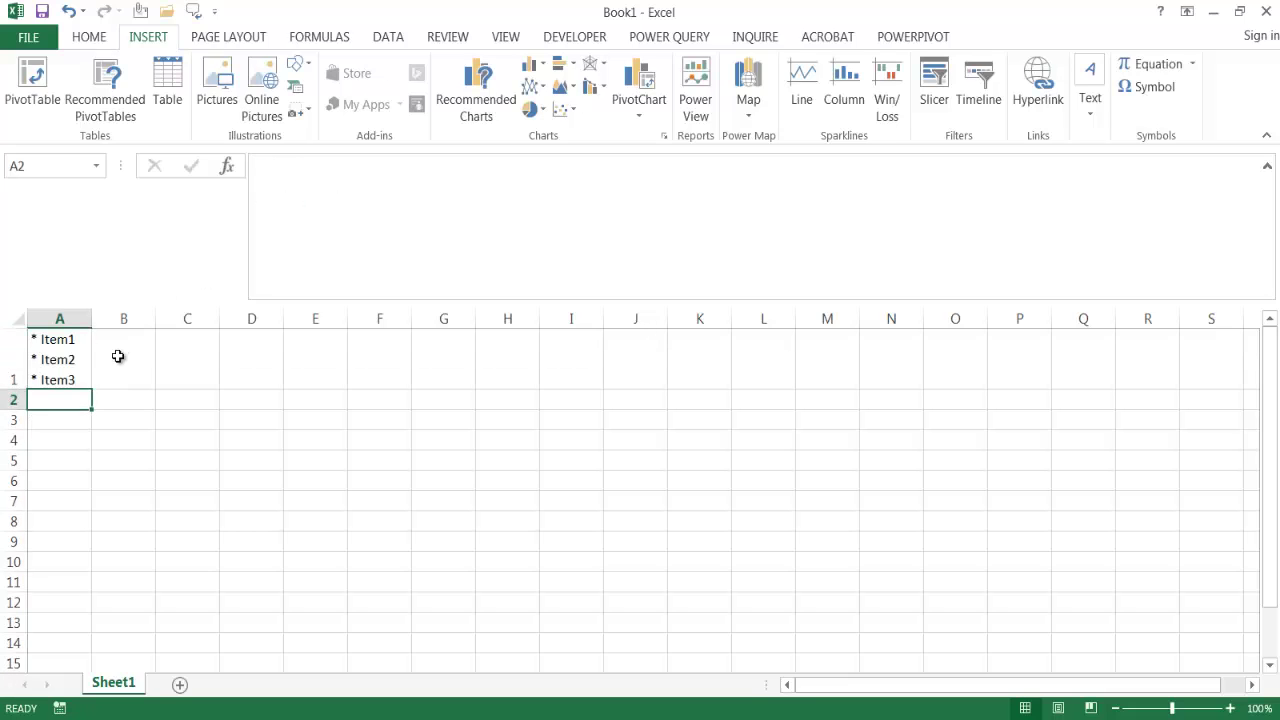
left_click(75, 360)
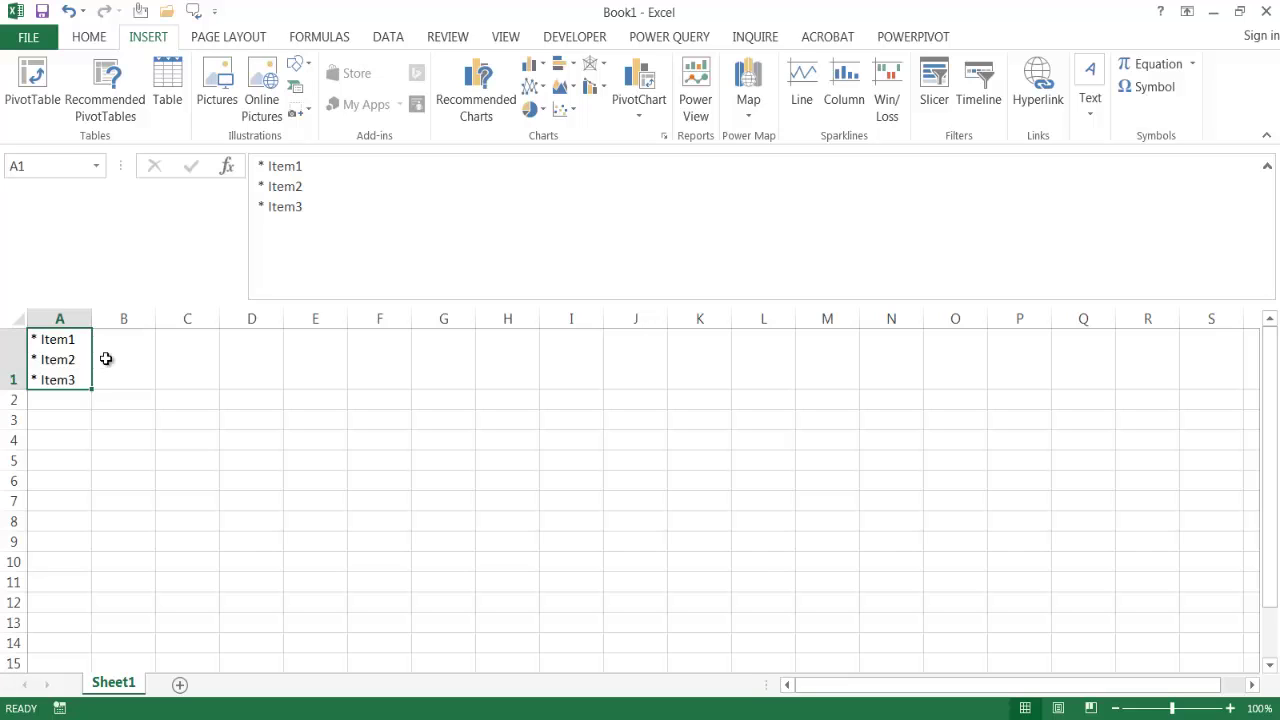
left_click(106, 359)
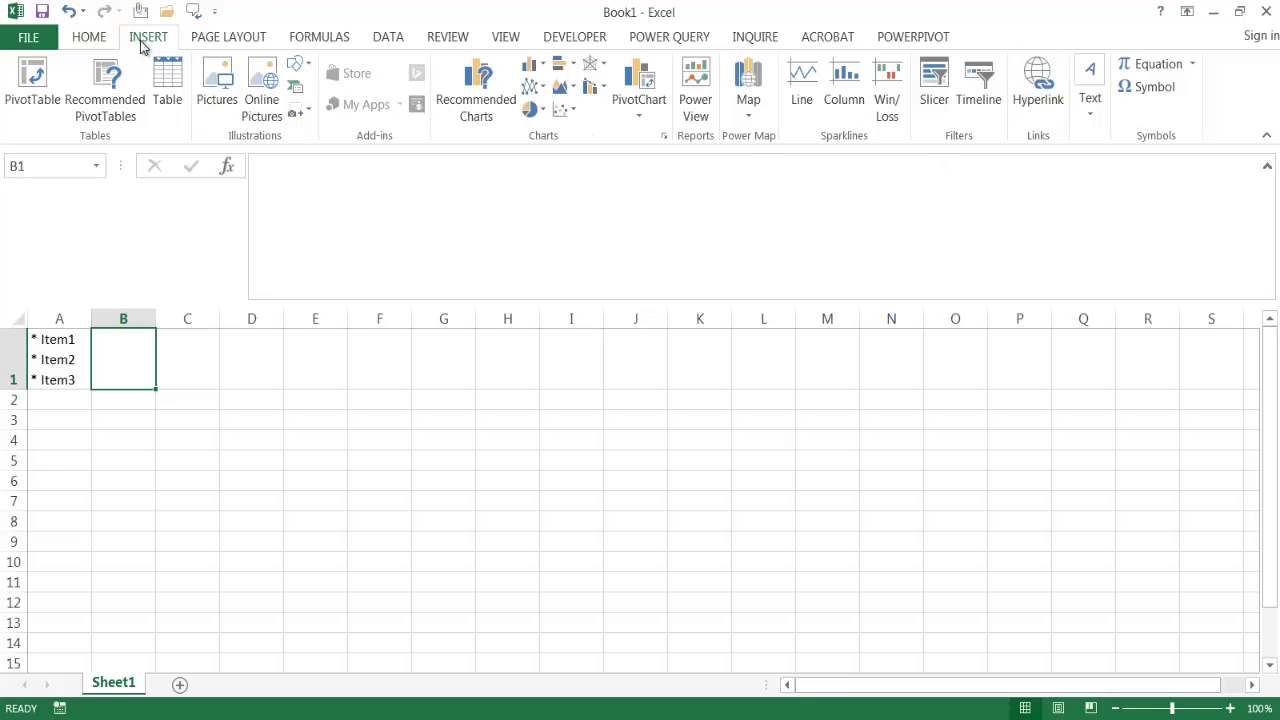
Open the Symbol dialog and browse toward the end of the character set.
left_click(1152, 87)
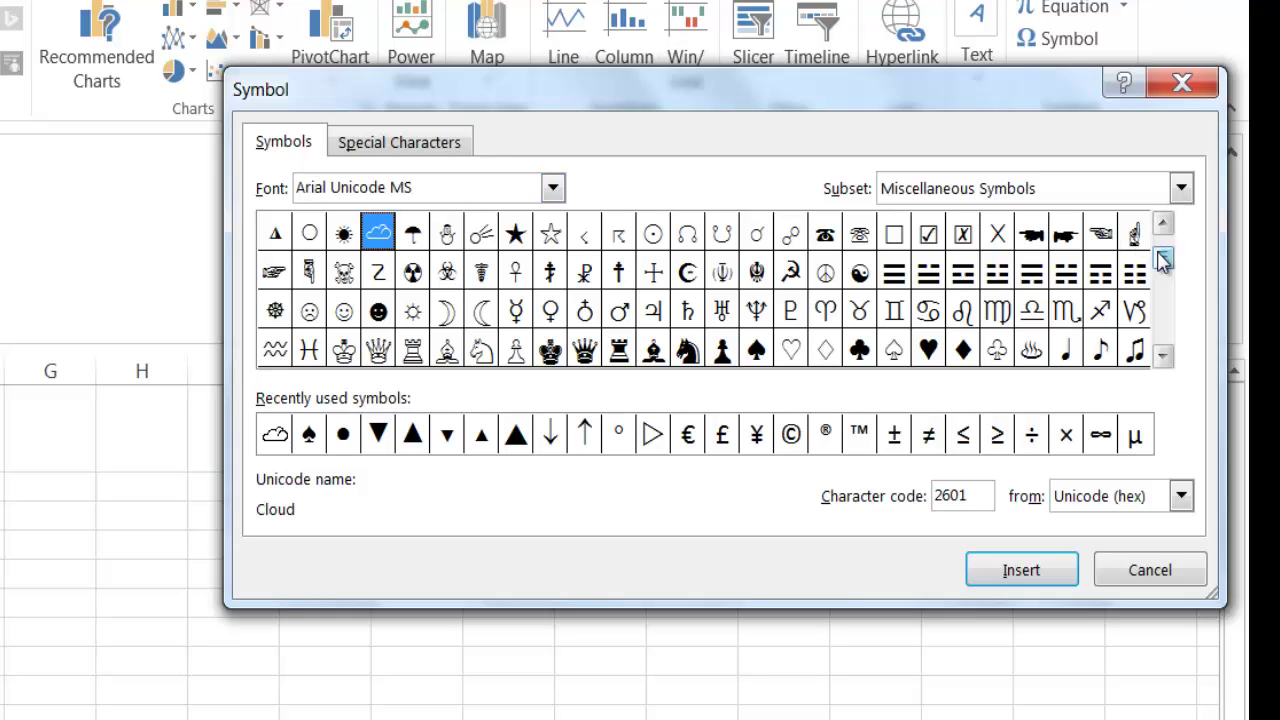
left_click_drag(1166, 251, 1163, 242)
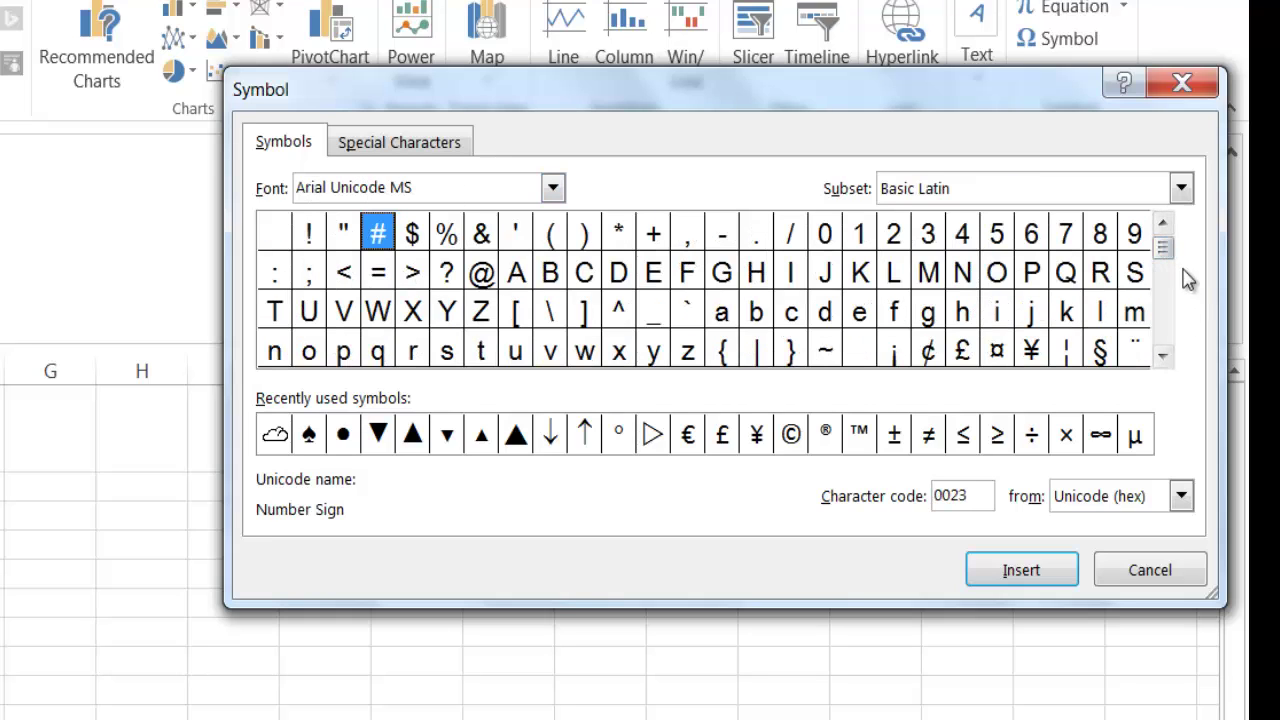
left_click(1165, 320)
left_click(1165, 320)
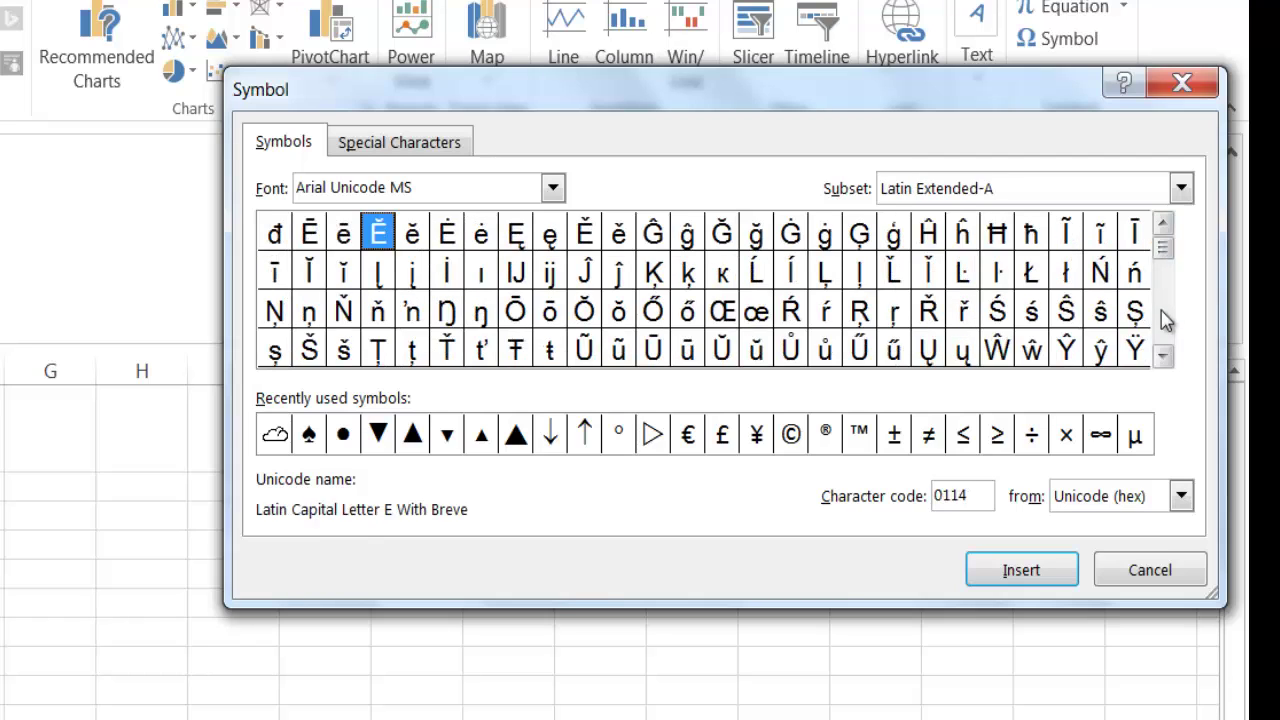
key("alt+u")
key("End")
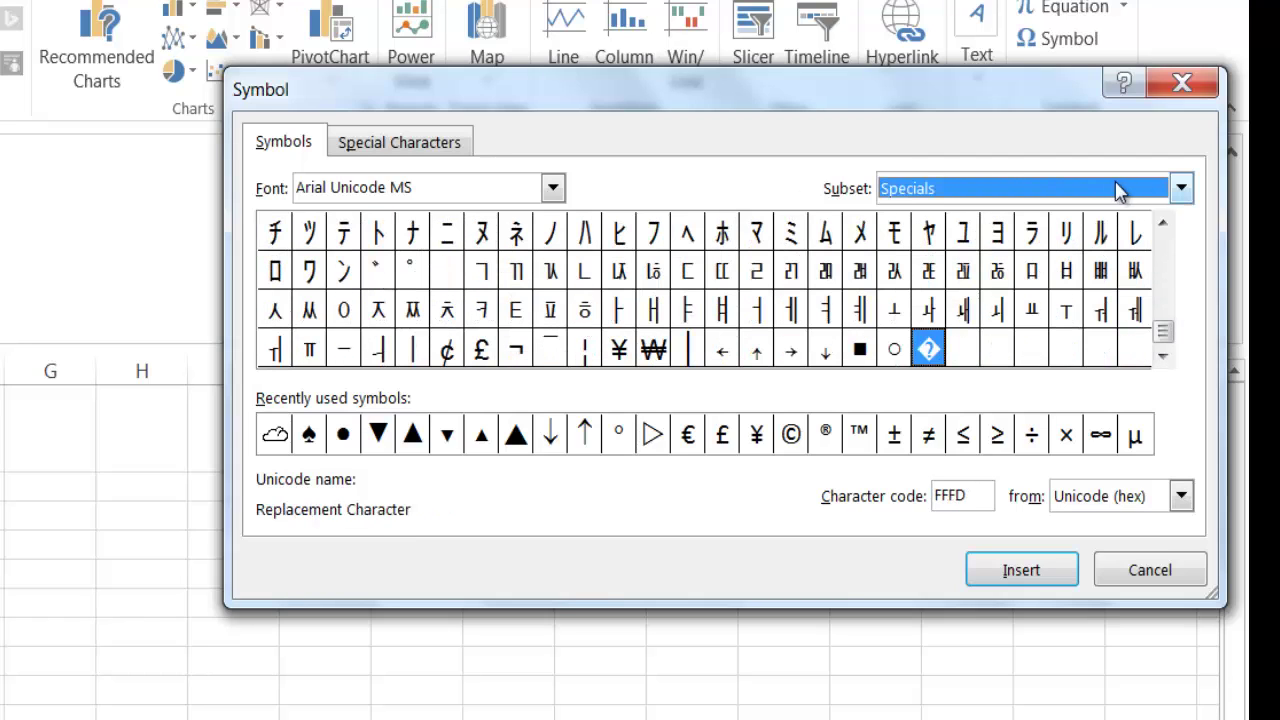
Insert the Black Star from the Miscellaneous Symbols subset into cell B1.
left_click(1180, 188)
scroll(1176, 260, "up", 6)
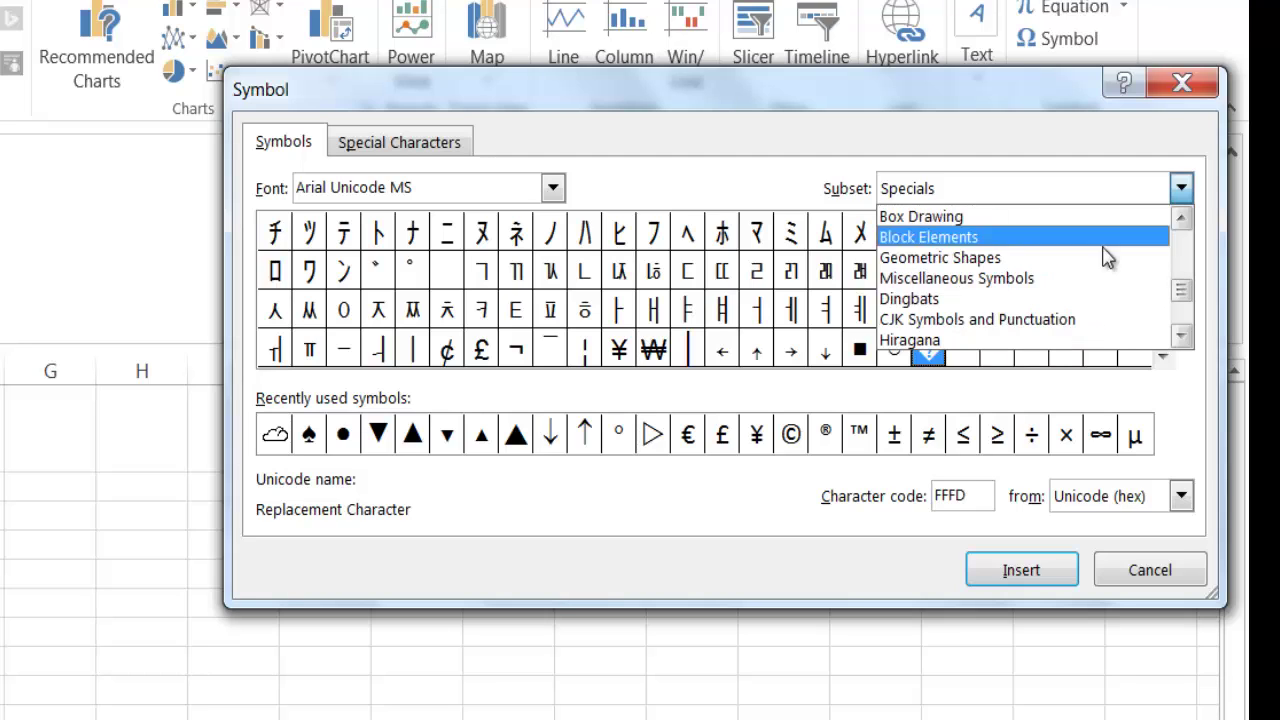
left_click(1033, 279)
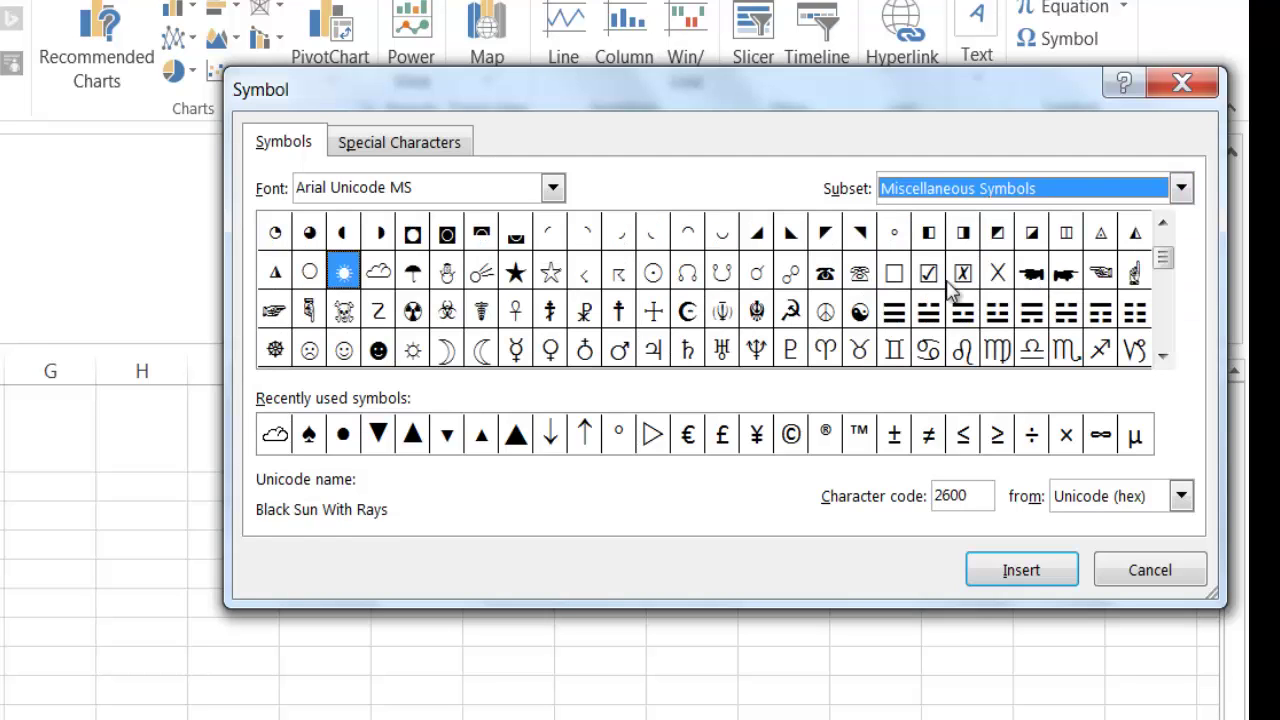
left_click(515, 272)
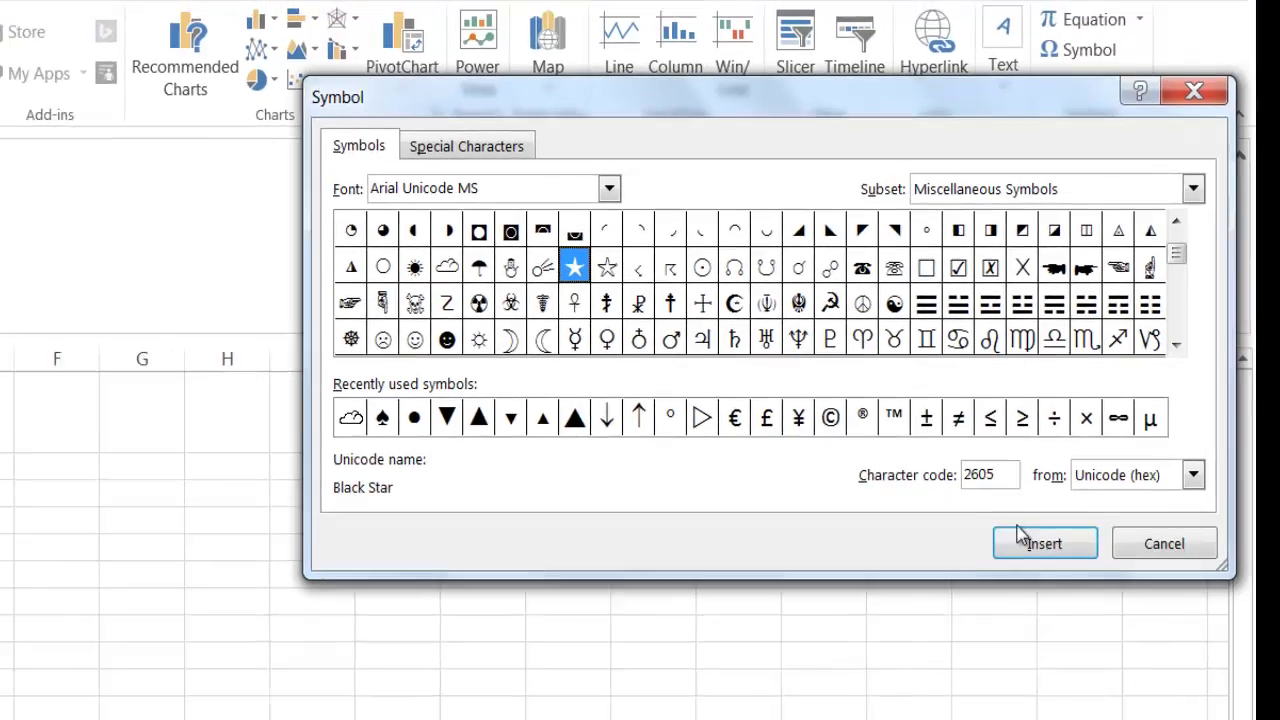
left_click(1040, 543)
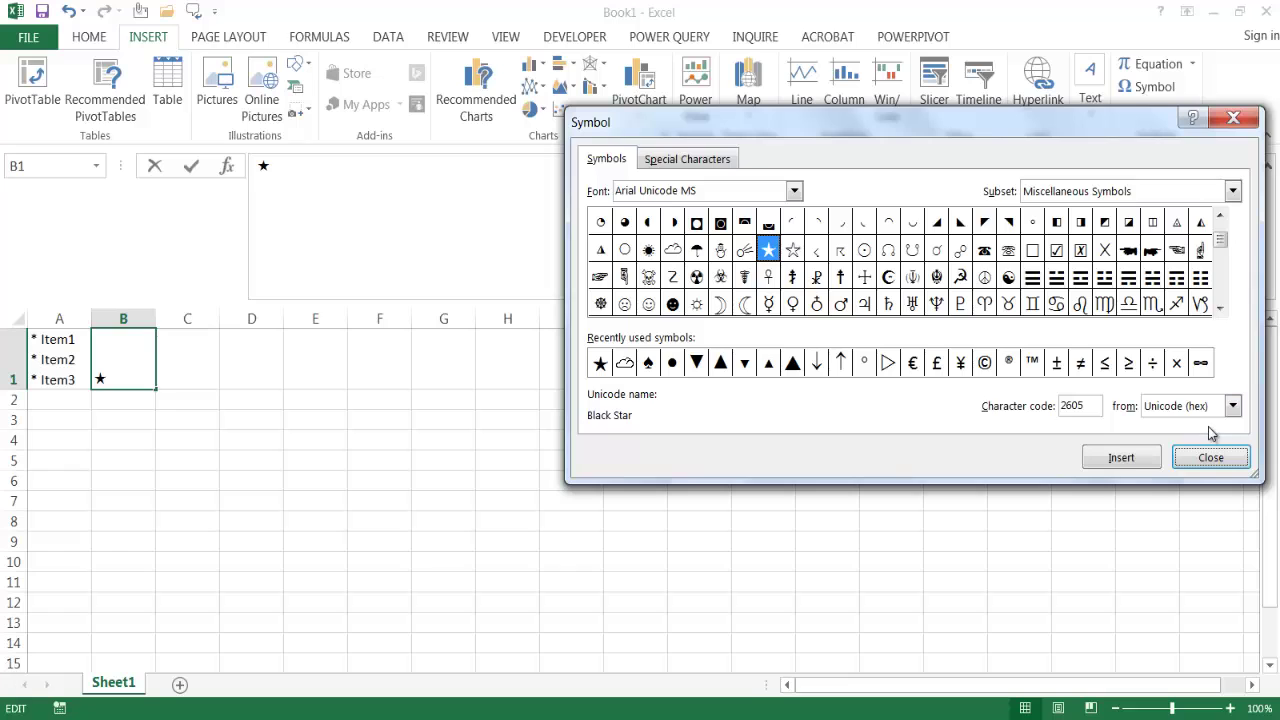
left_click(1212, 458)
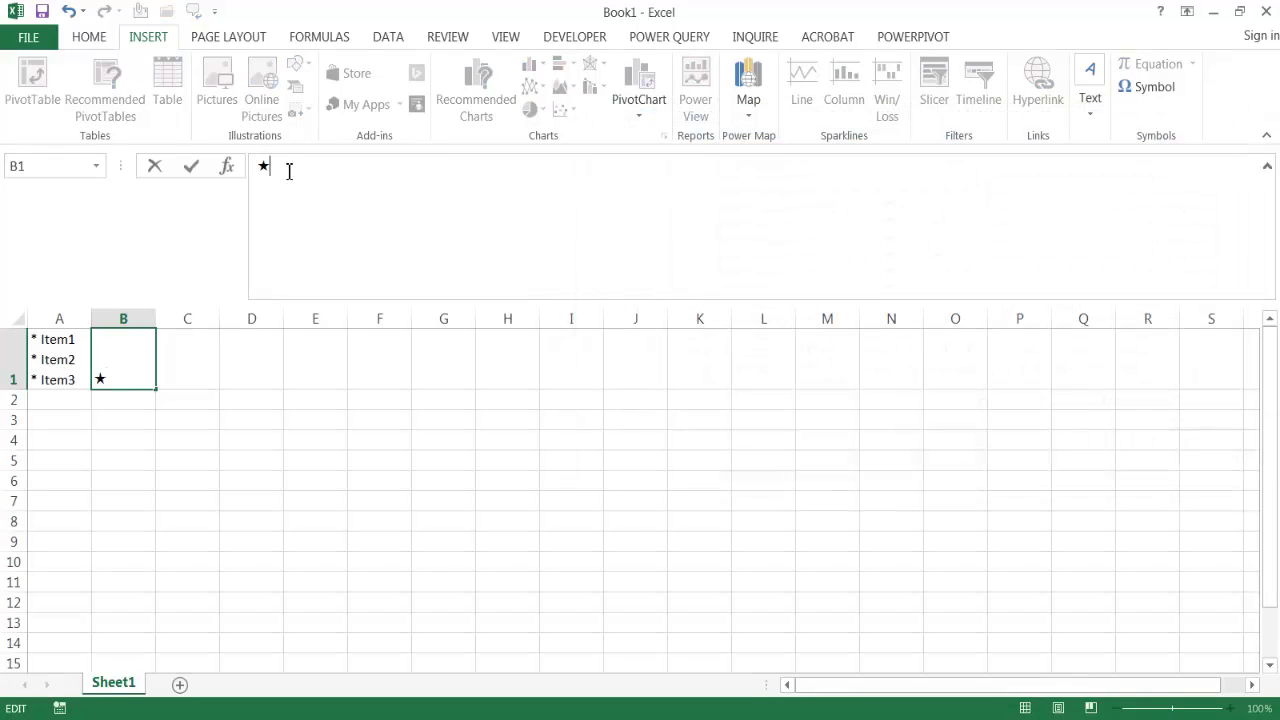
Complete B1's first line as '★ Item1' and copy that line.
type("Item1")
left_click_drag(309, 167, 252, 175)
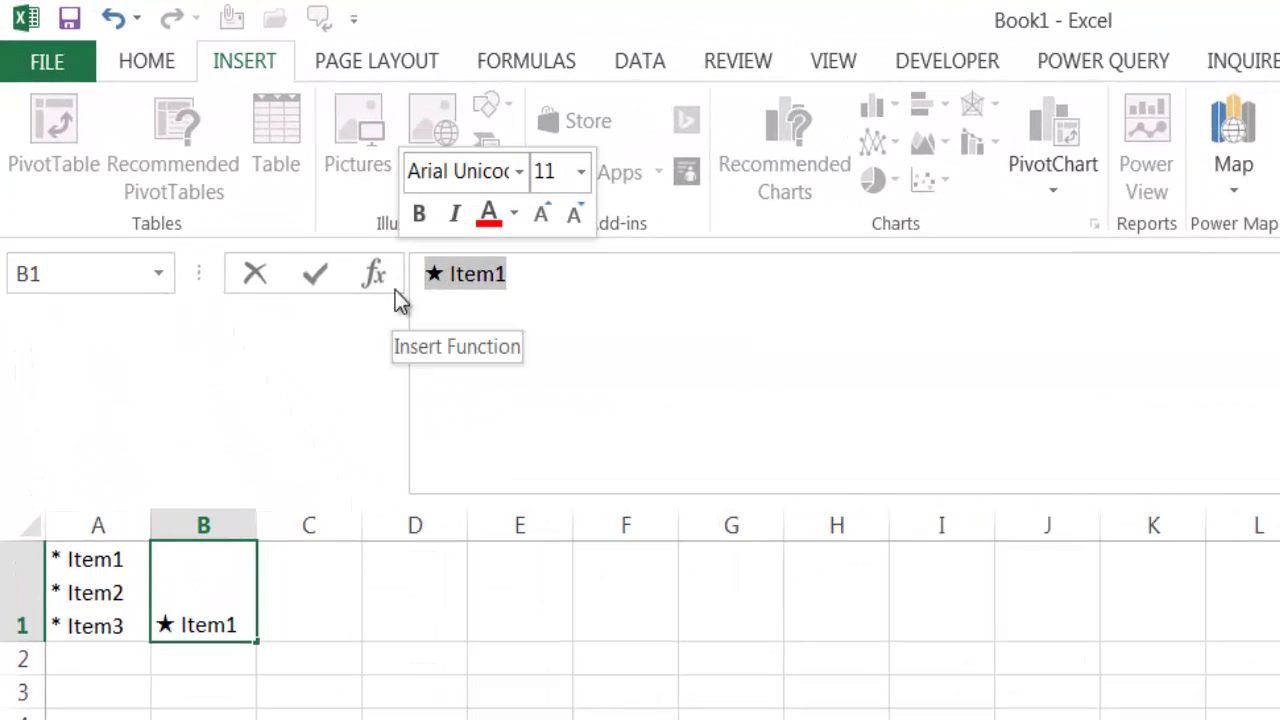
key("ctrl+c")
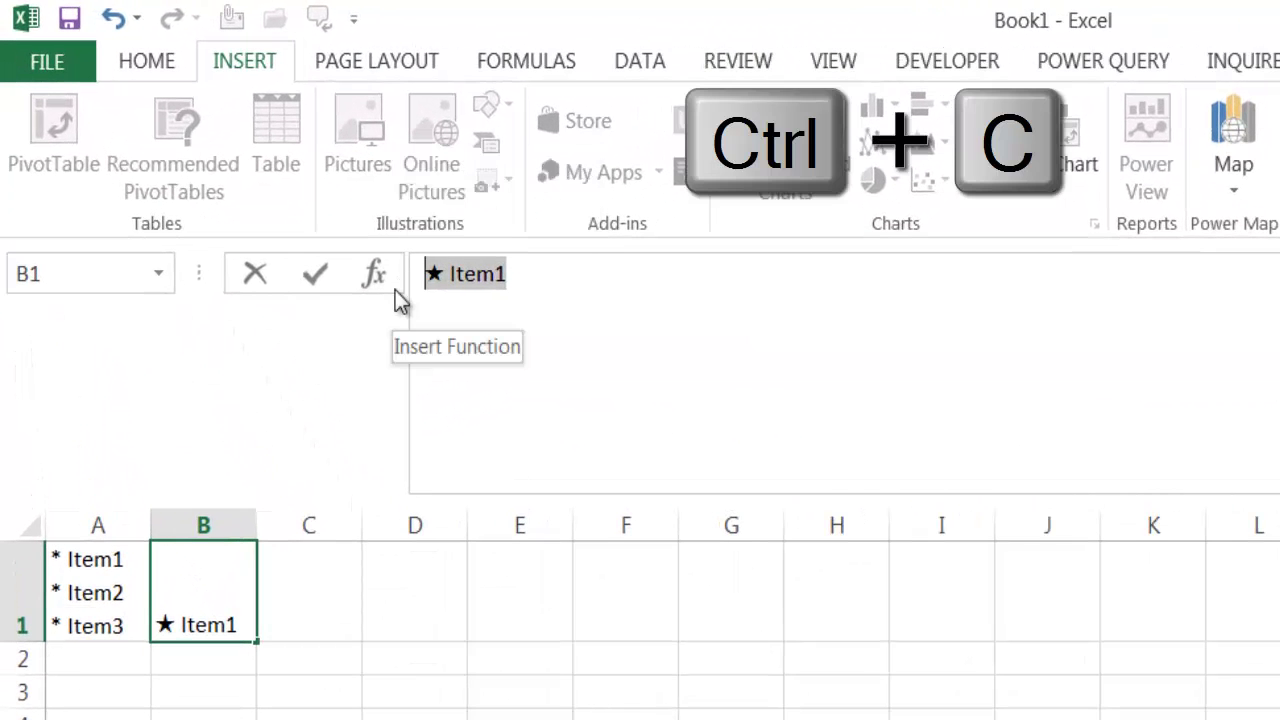
left_click(545, 290)
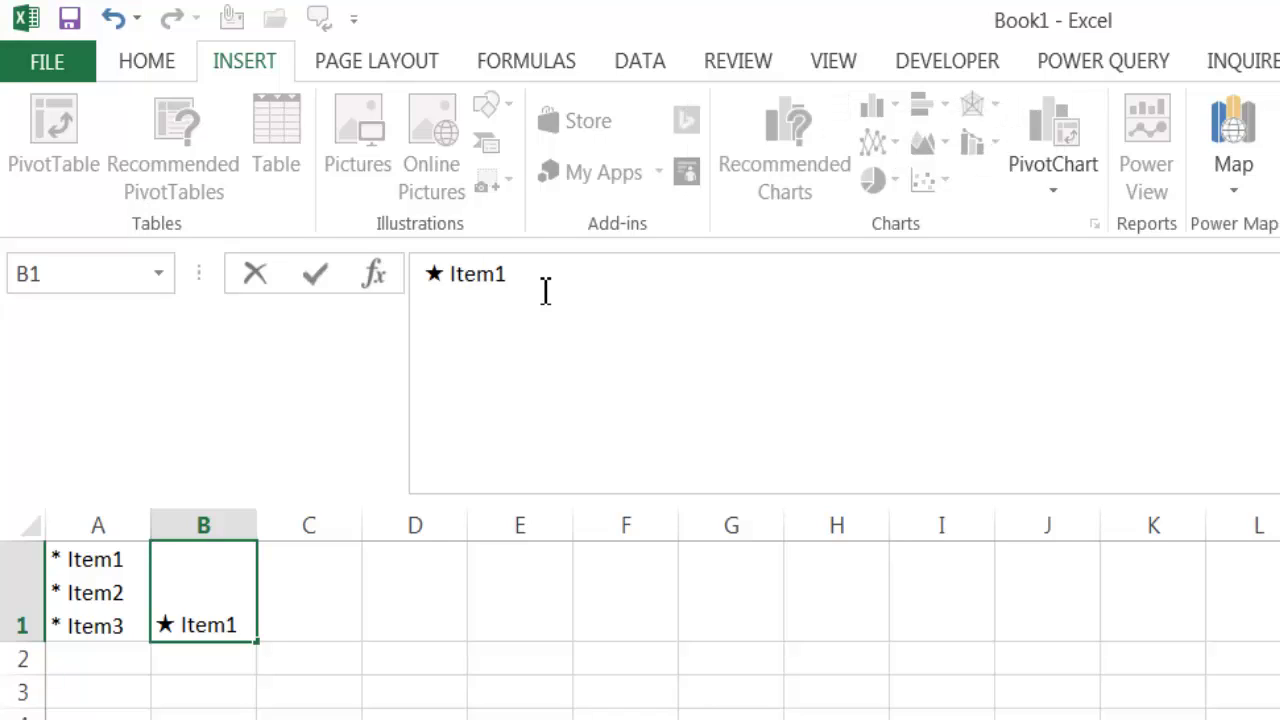
Paste the star line twice on new lines, renumber them Item2 and Item3, and commit B1.
key("alt+Return")
key("ctrl+v")
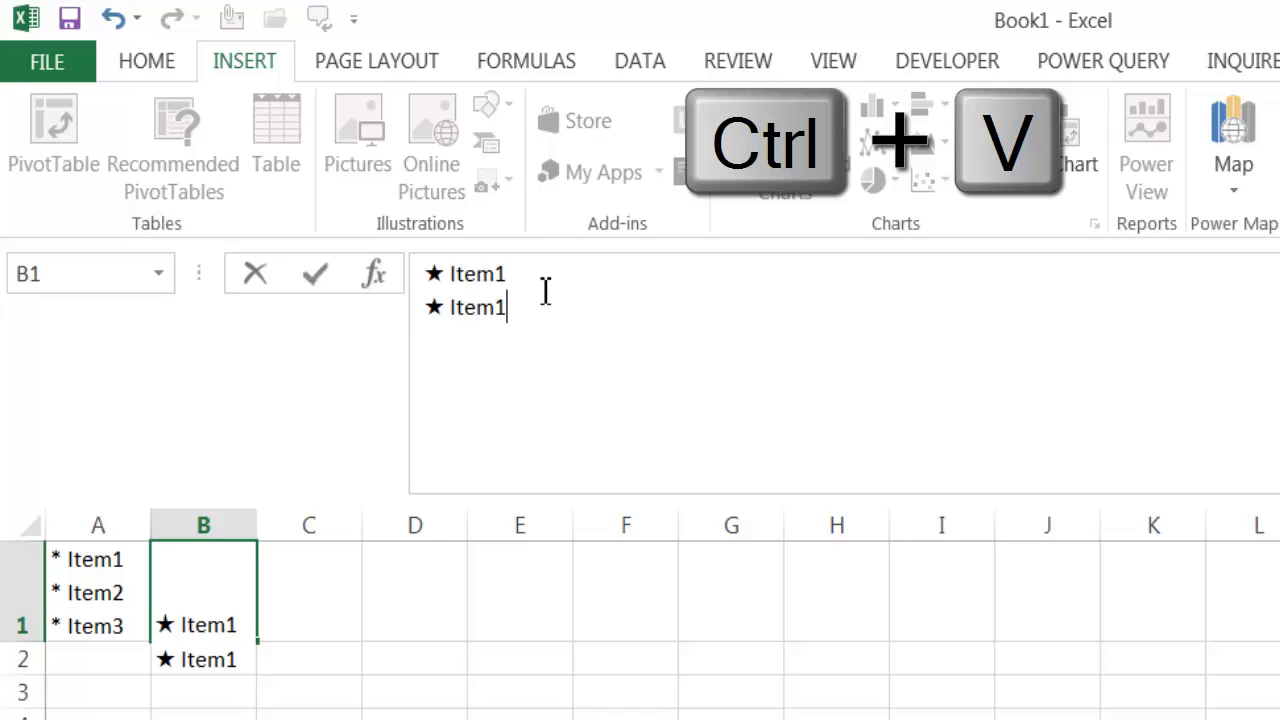
key("BackSpace")
type("2")
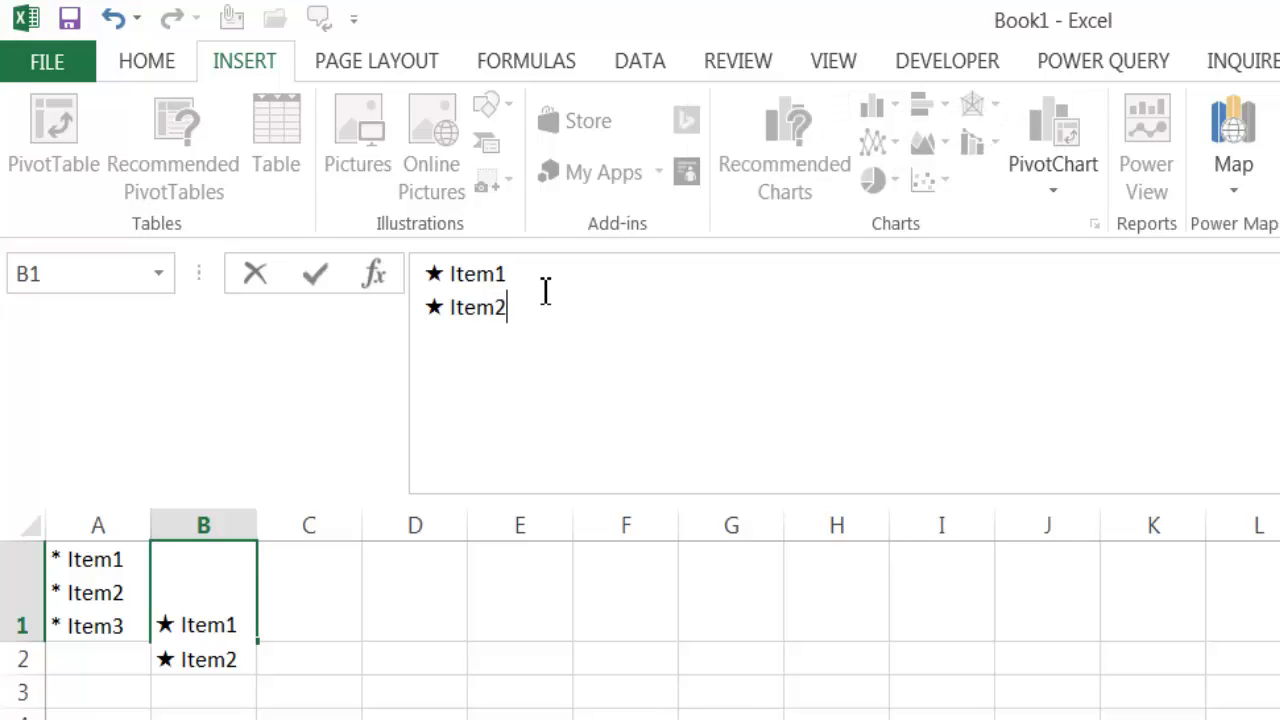
key("alt+Return")
key("ctrl+v")
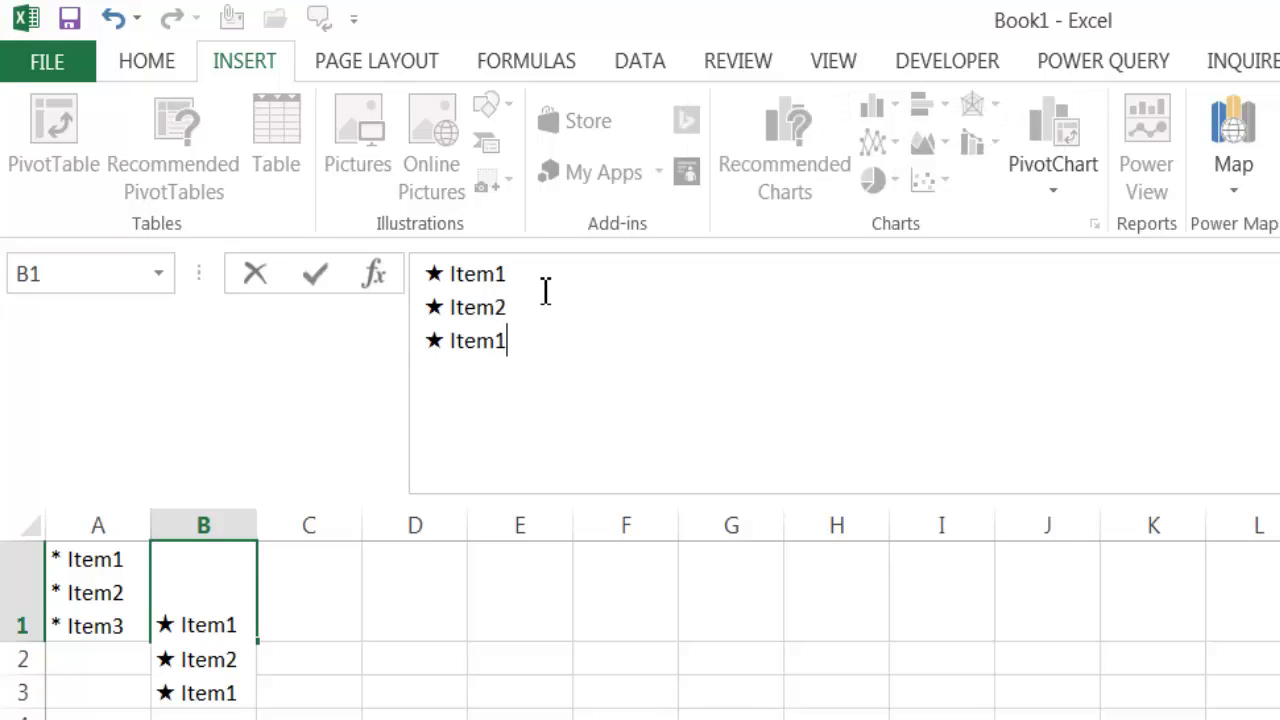
key("BackSpace")
type("3")
key("Return")
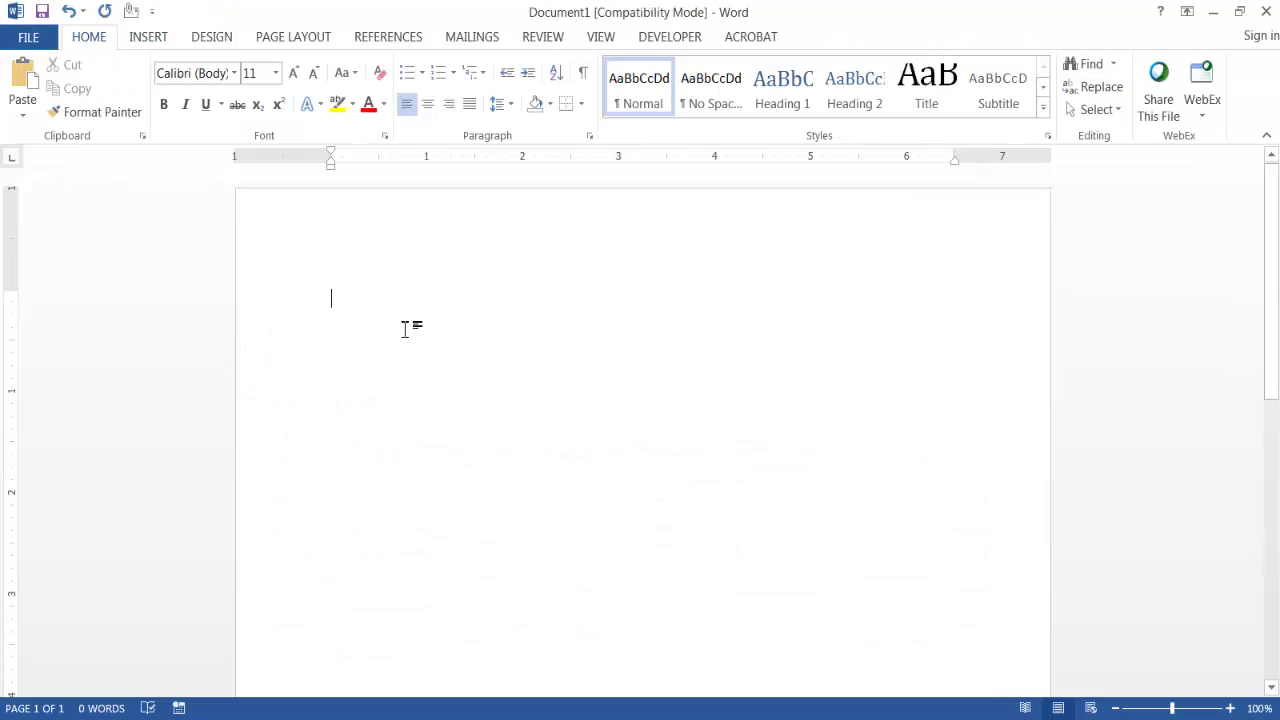
In Word, type Item1, Item2, Item3 on separate lines, select them, and show bullet choices.
type("Item1 ")
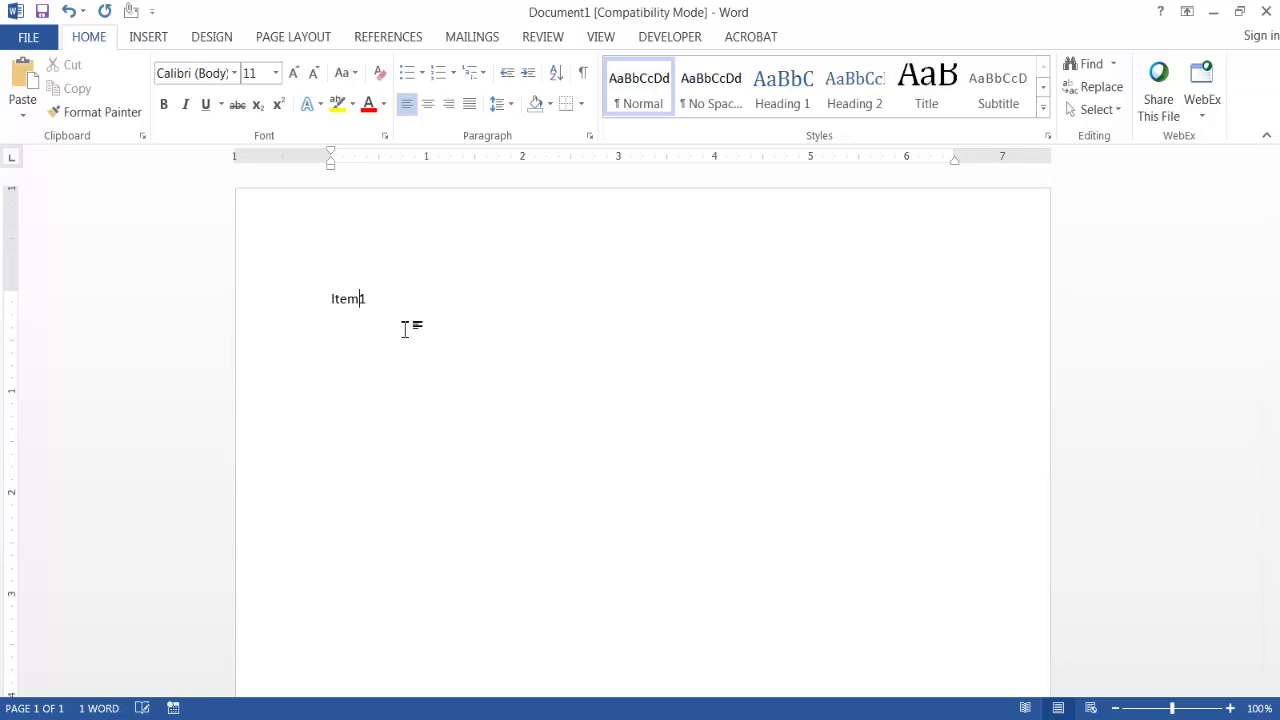
type("Item2 ")
type("Item3")
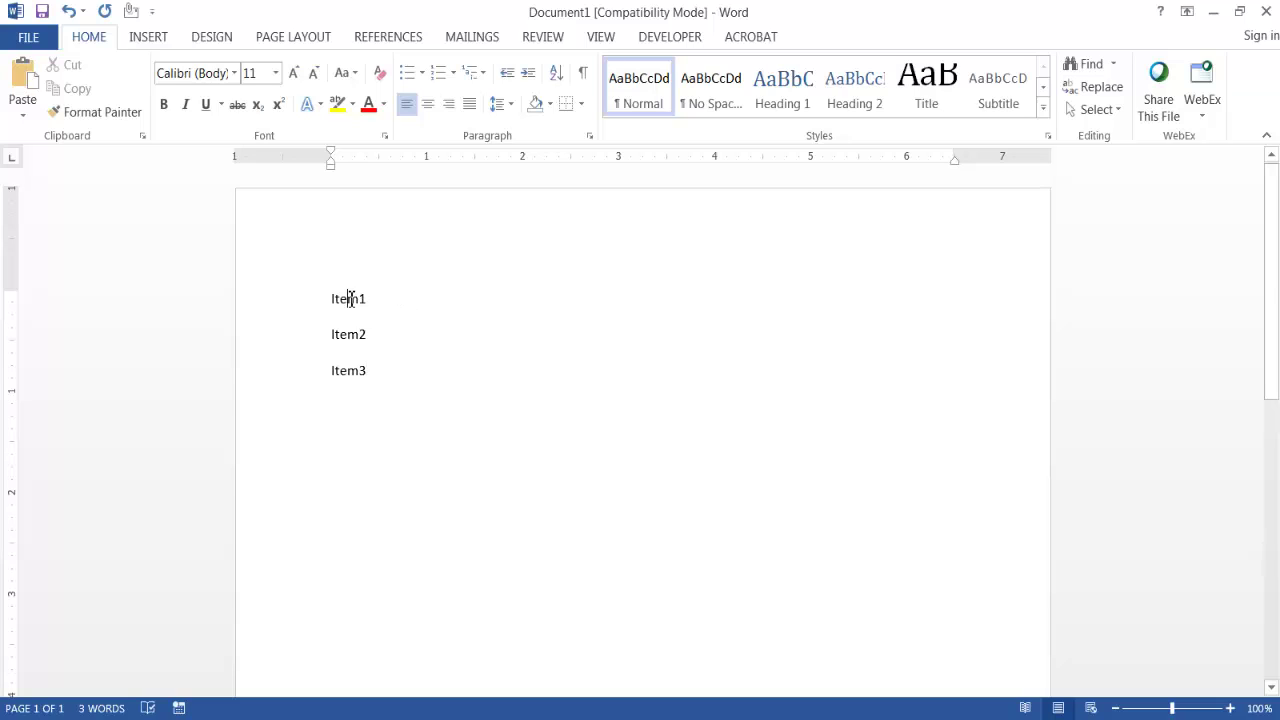
left_click_drag(349, 297, 356, 372)
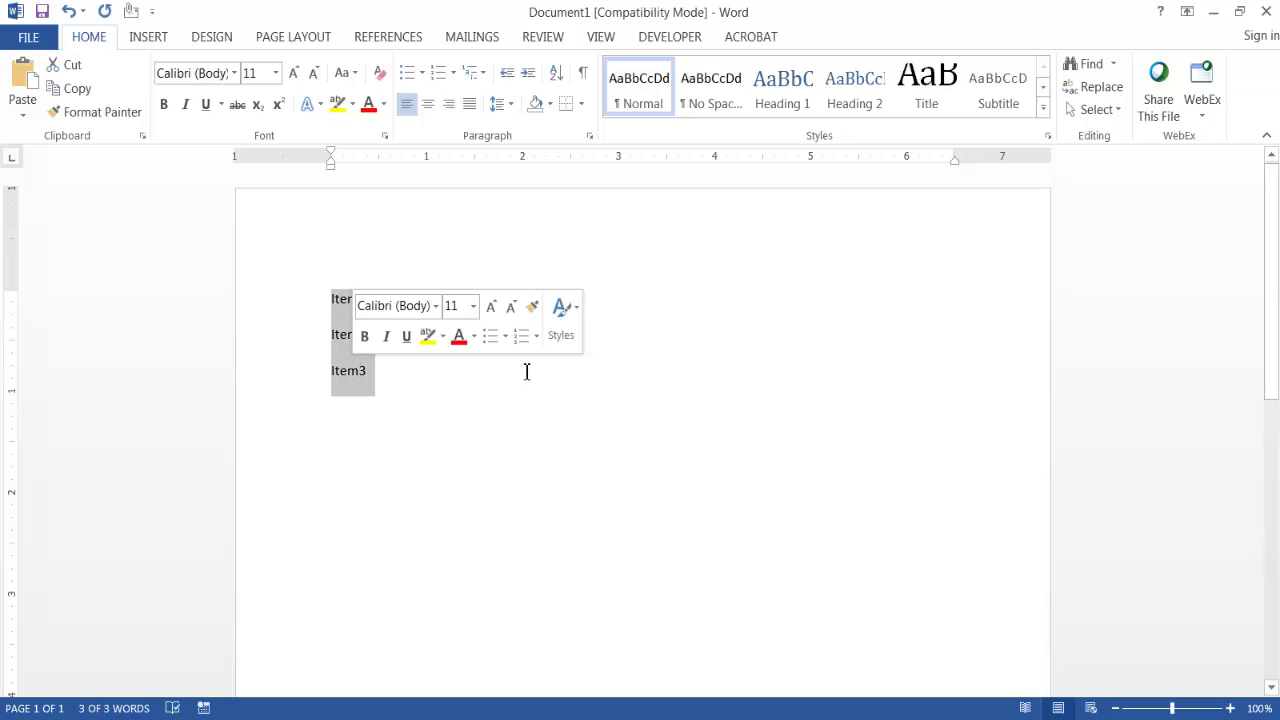
left_click(421, 73)
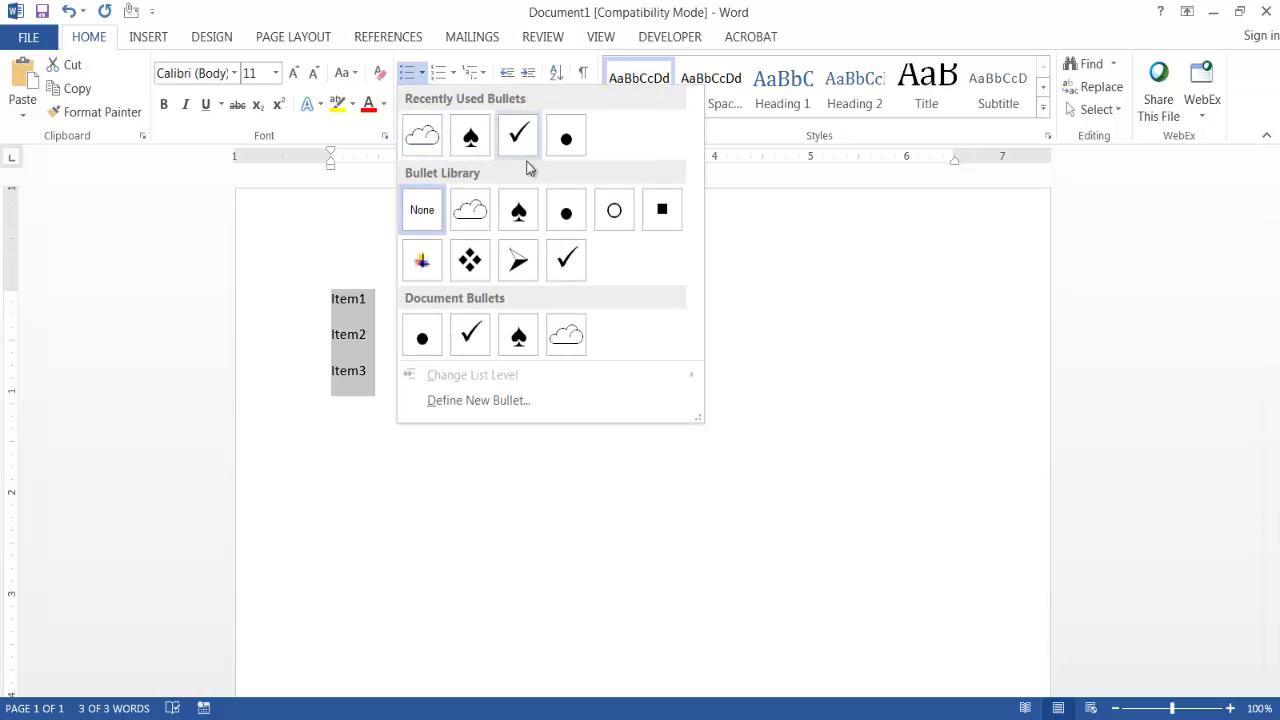
Define a new bullet using the White Right Pointing Index symbol (261E) for the three lines.
left_click(474, 402)
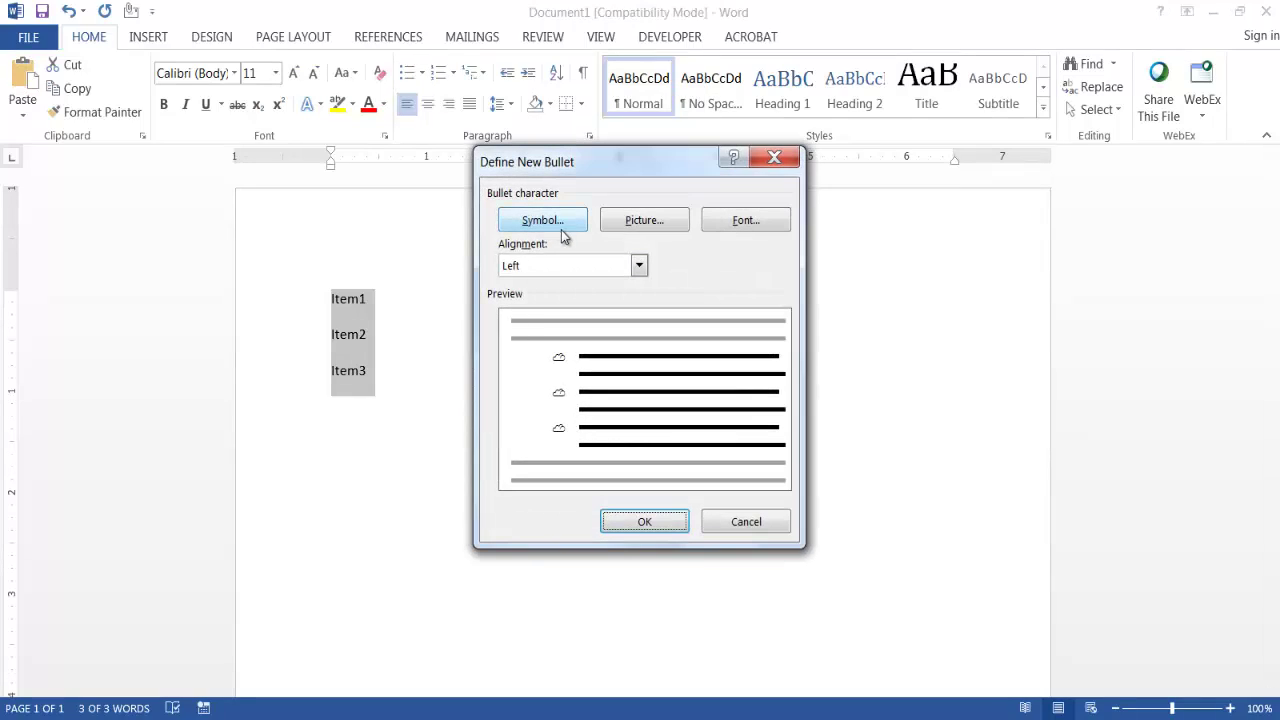
left_click(548, 221)
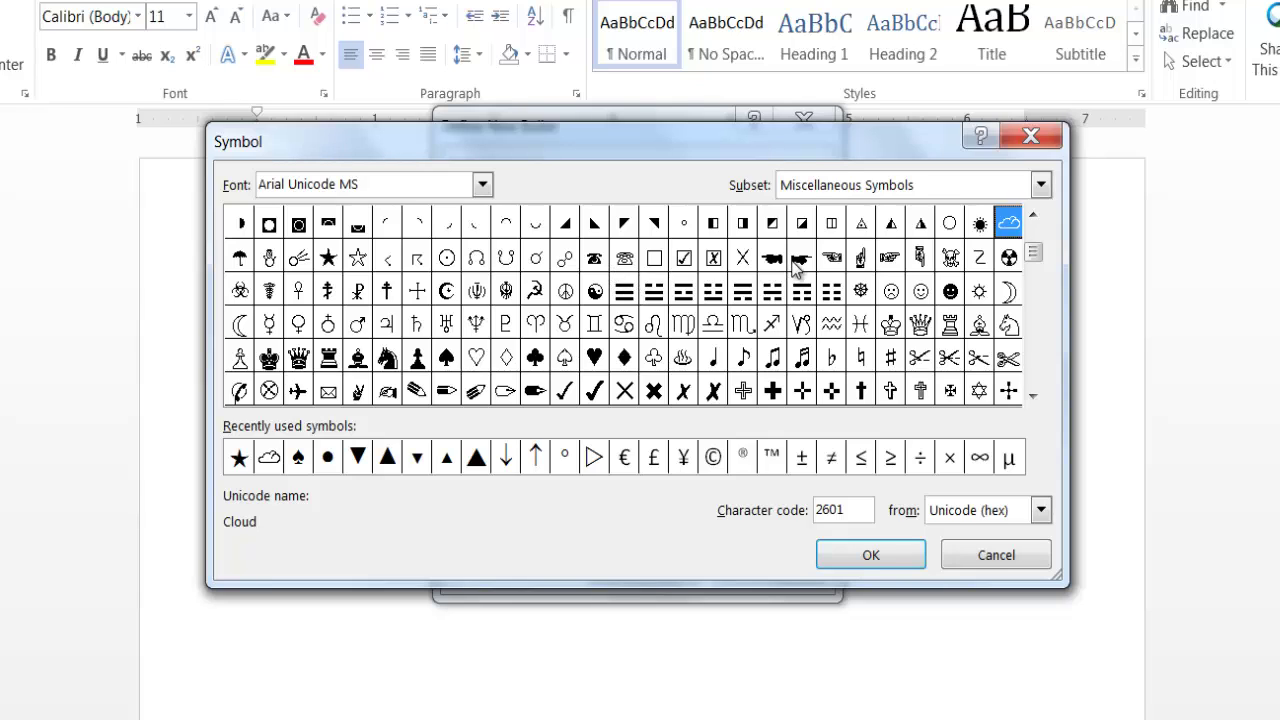
left_click(890, 258)
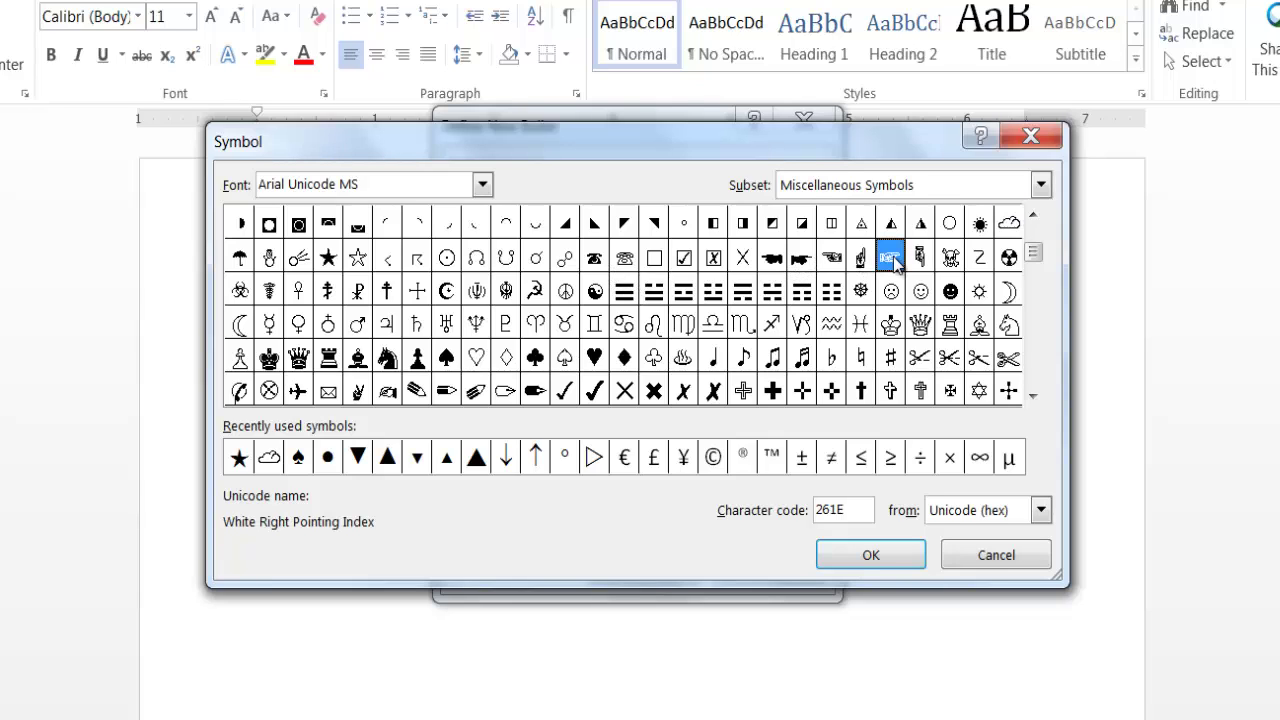
left_click(873, 545)
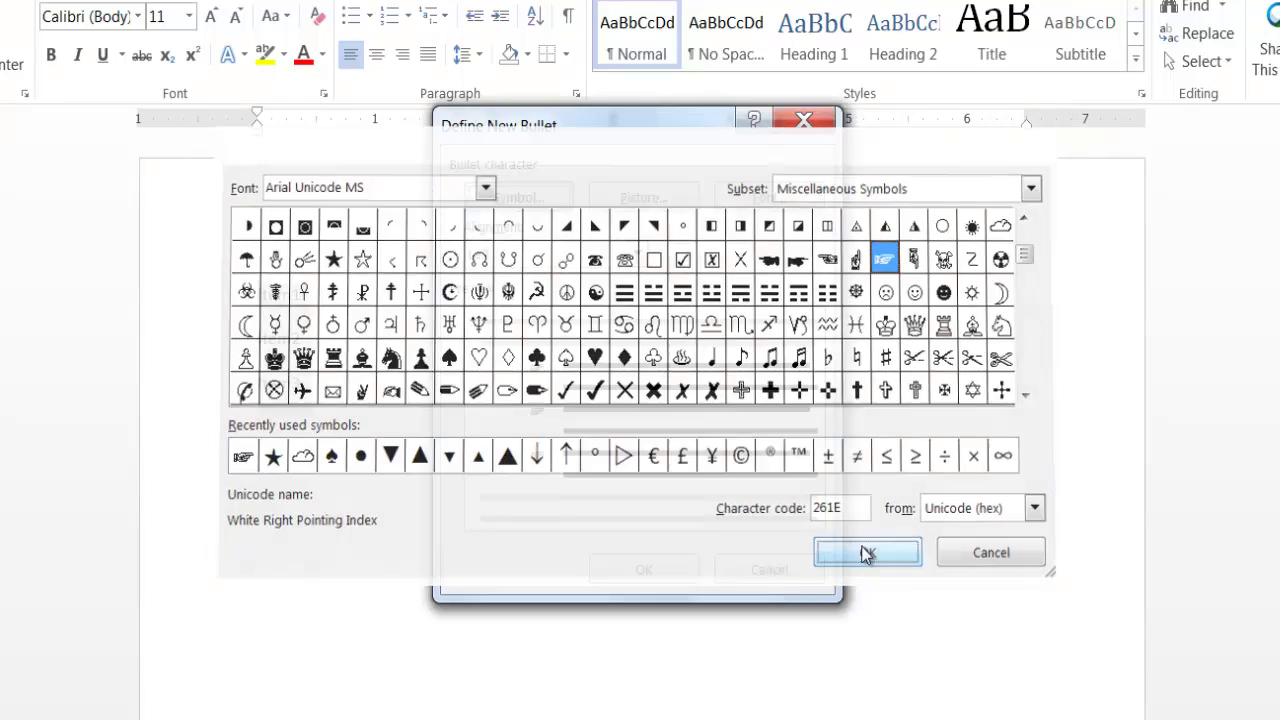
left_click(663, 572)
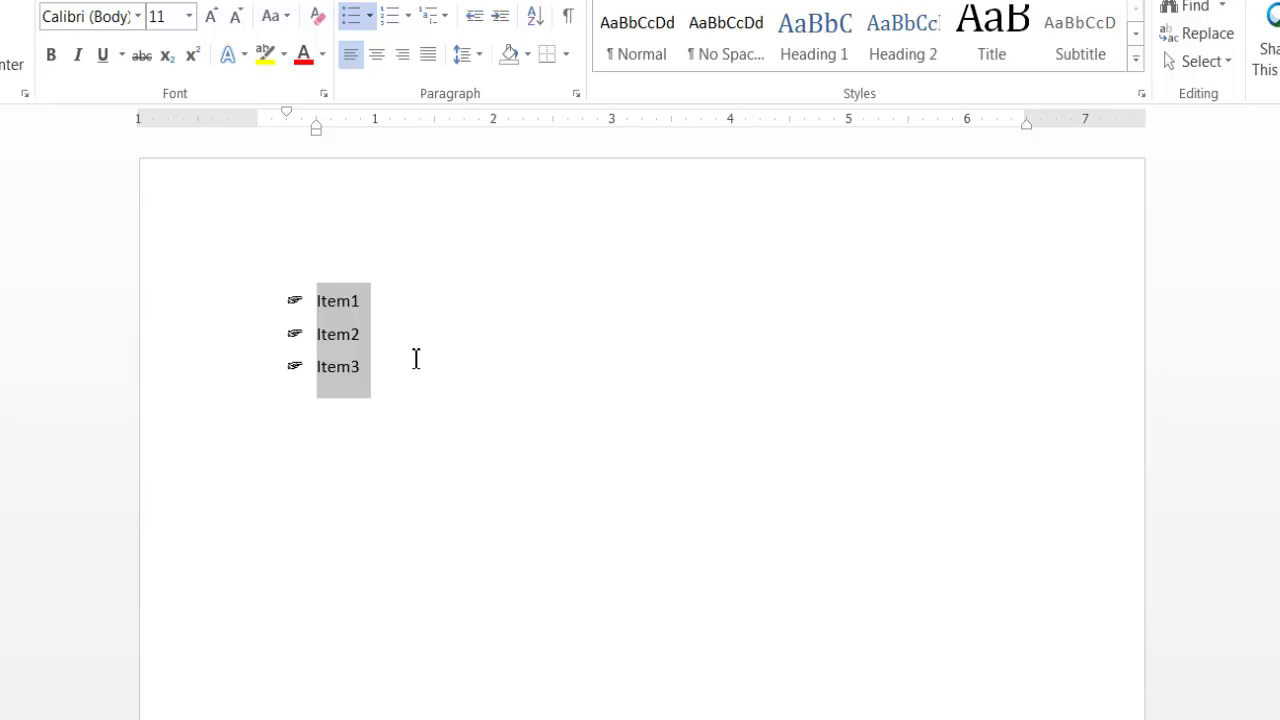
Back in Excel, select C1 and undo a paste that spread across cells.
key("alt+Tab")
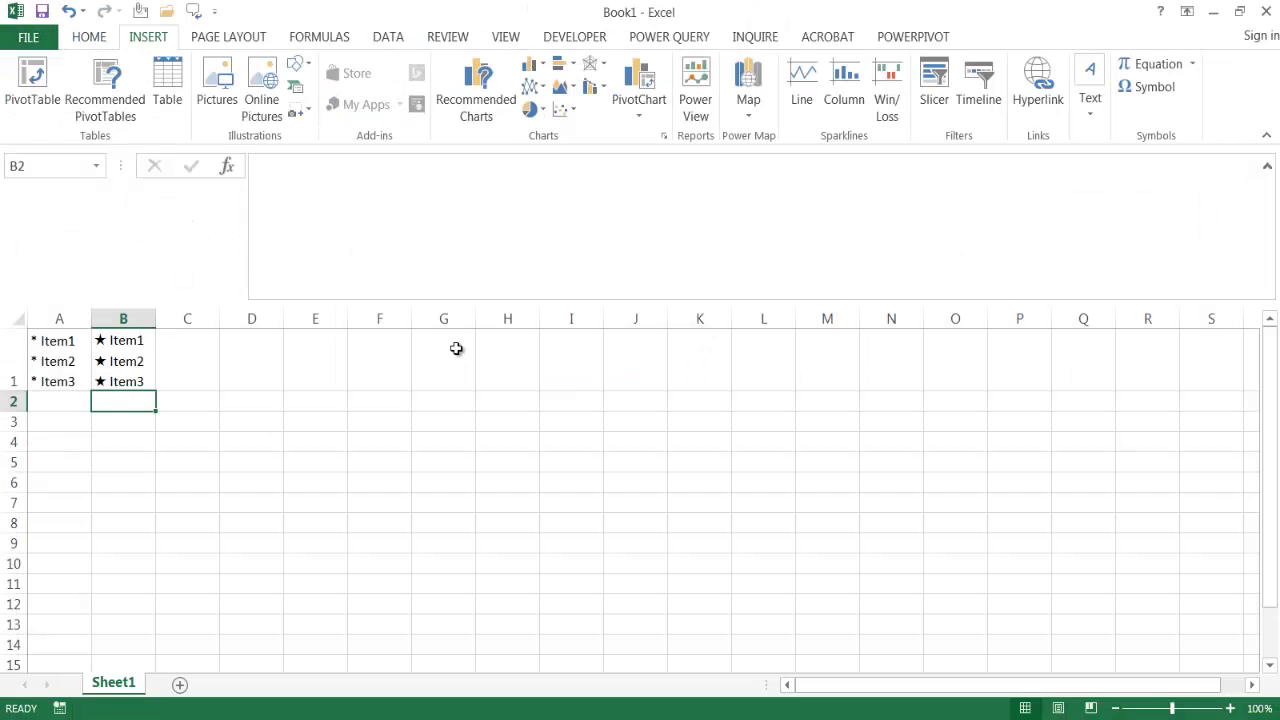
left_click(182, 352)
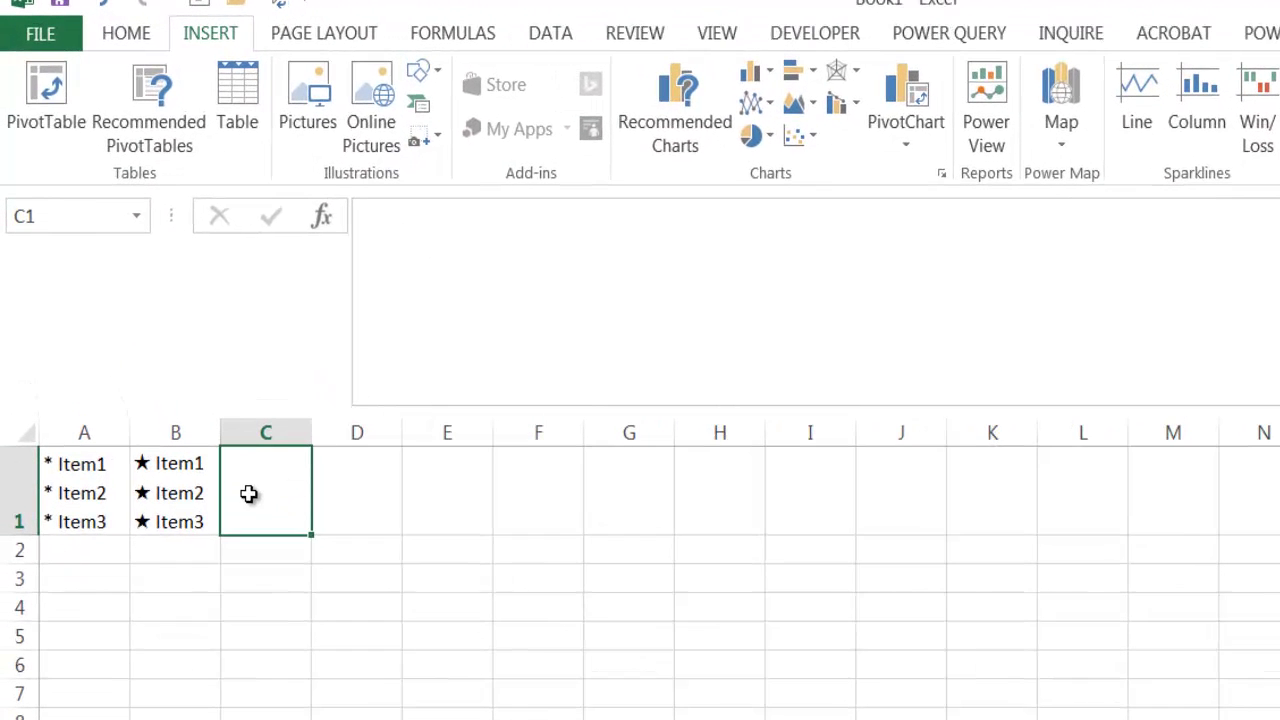
type("☞ Item1 ☞ Item2 ☞ Item3")
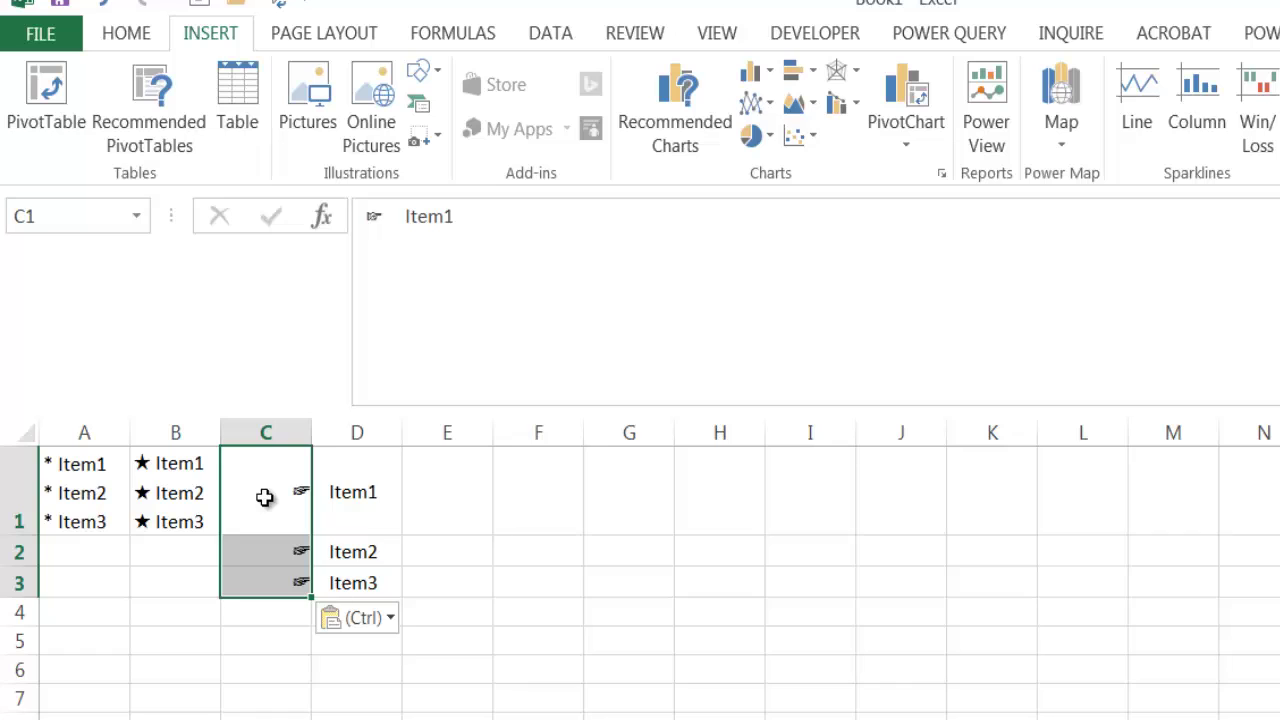
key("ctrl+z")
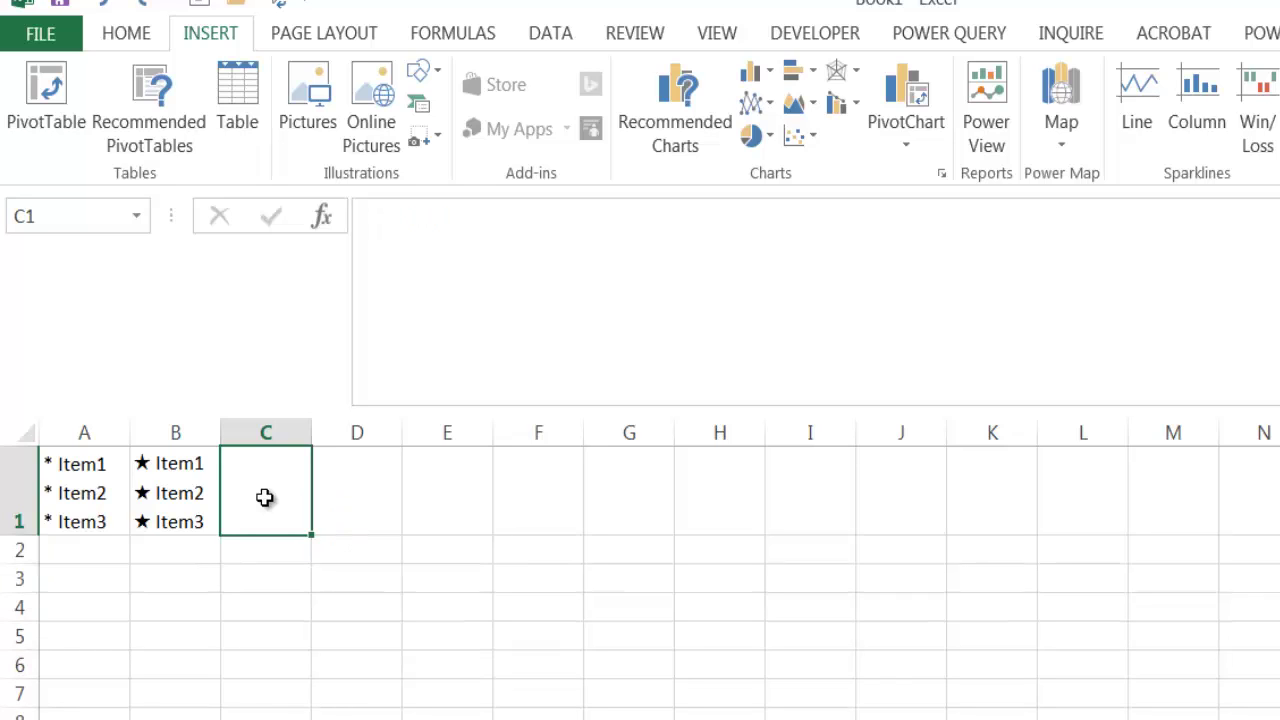
Paste the hand-bulleted list into C1's contents, remove the trailing blank line, and commit.
left_click(459, 243)
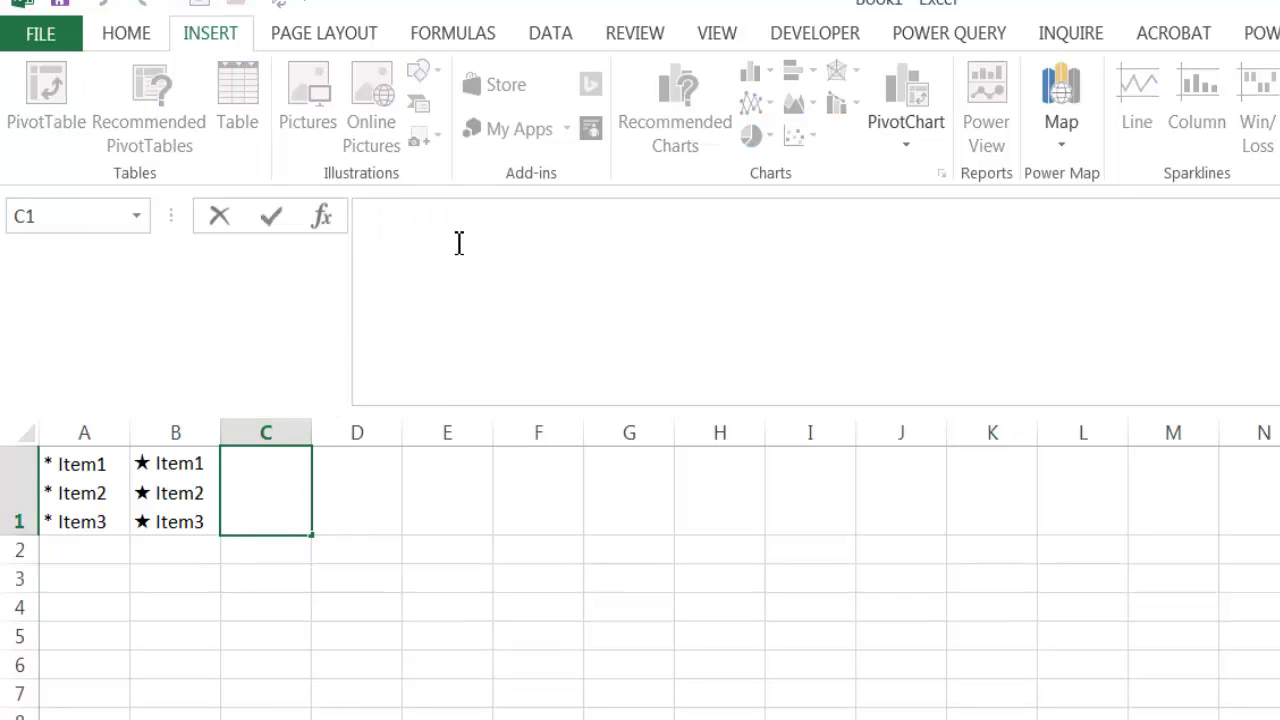
type("☞\tItem1 ☞\tItem2 ☞\tItem3")
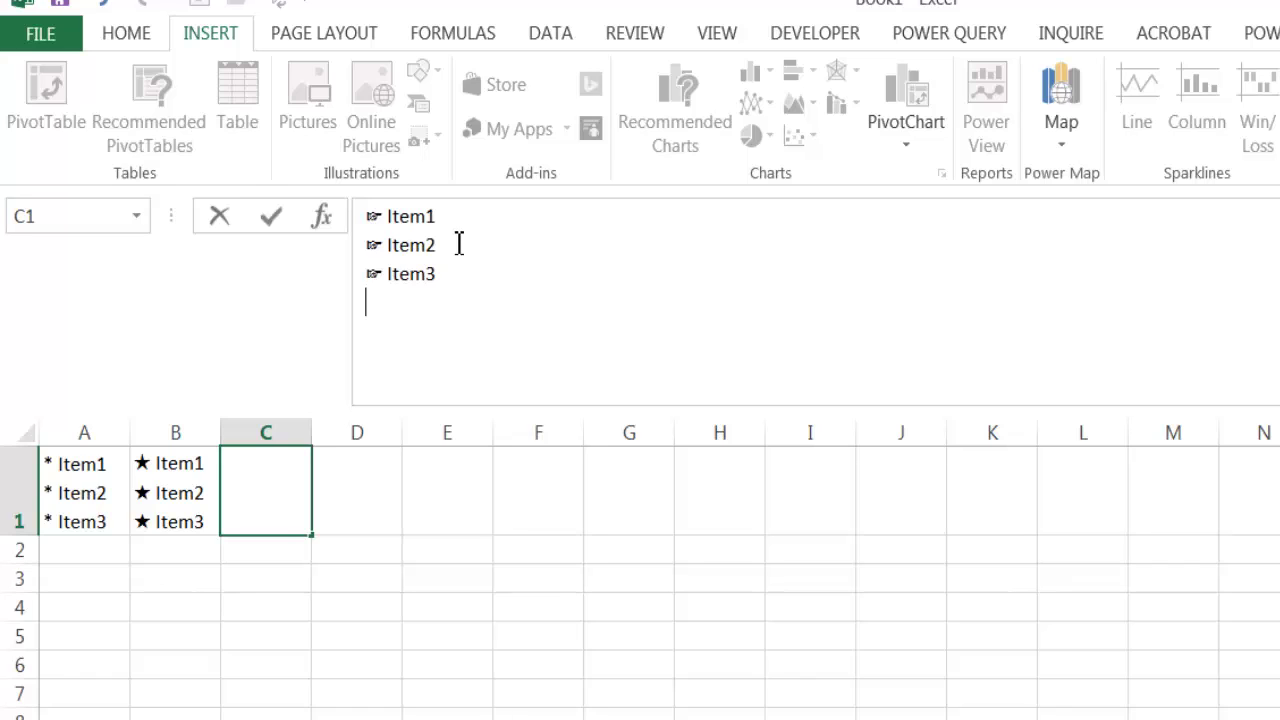
key("BackSpace")
key("Return")
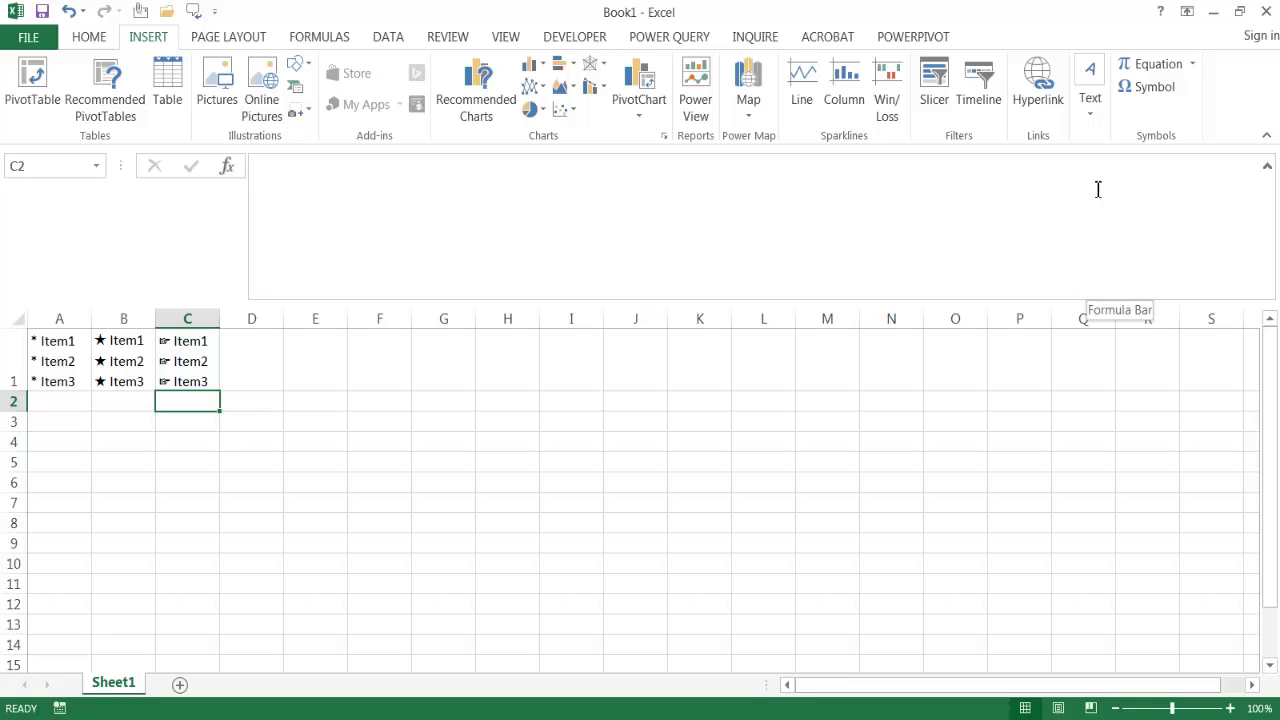
left_click(180, 350)
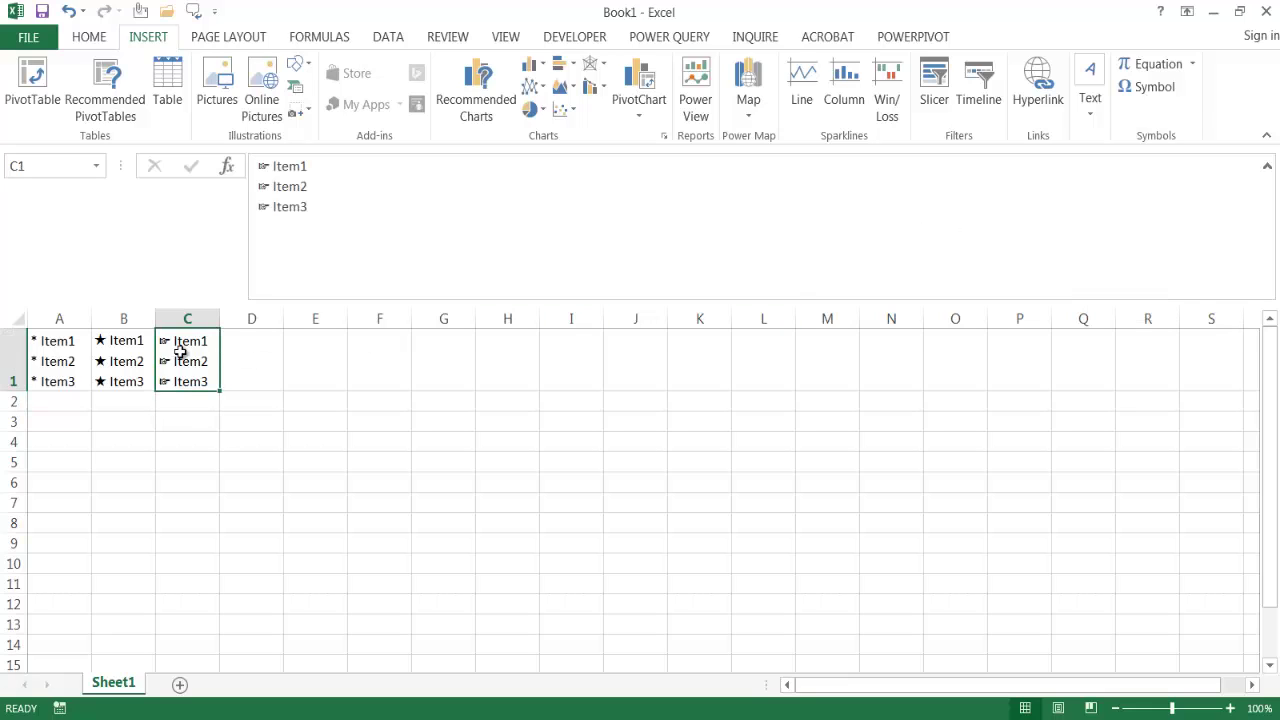